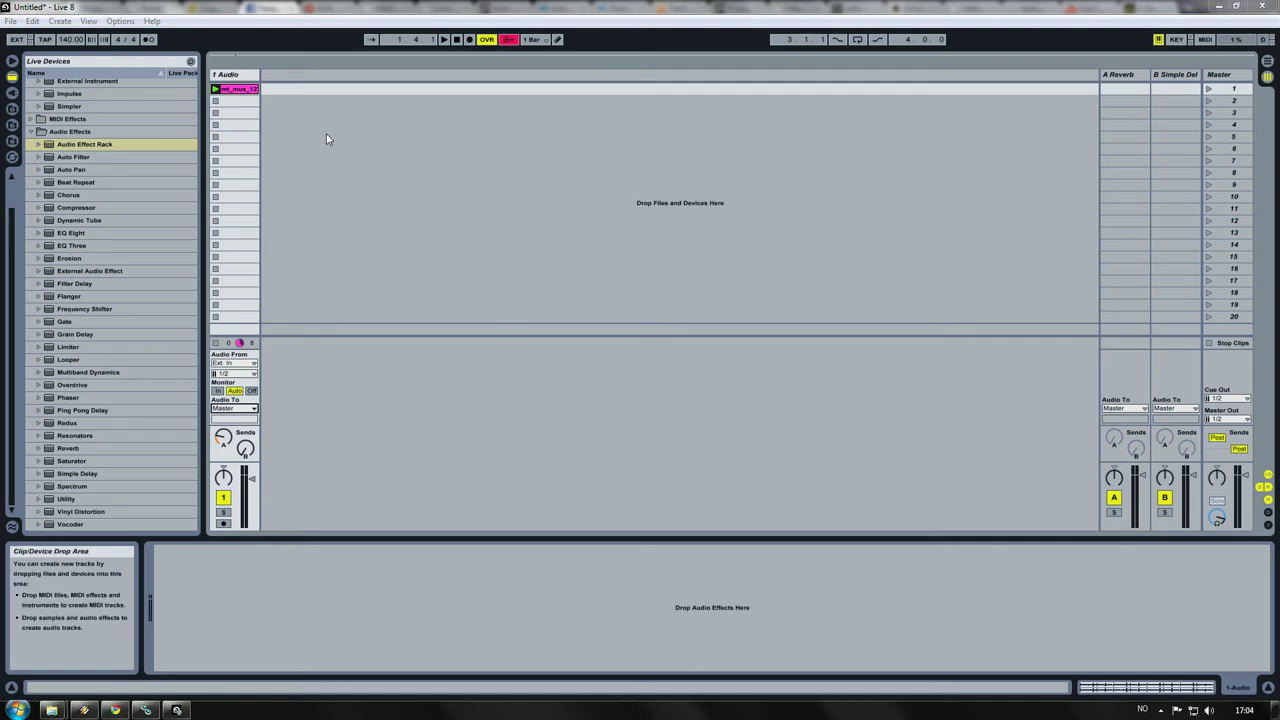
Insert a new audio track named Dummy FX and add an empty Audio Effect Rack to it
{"action": "left_click", "coordinate": [234, 77]}
{"action": "key", "text": "space"}
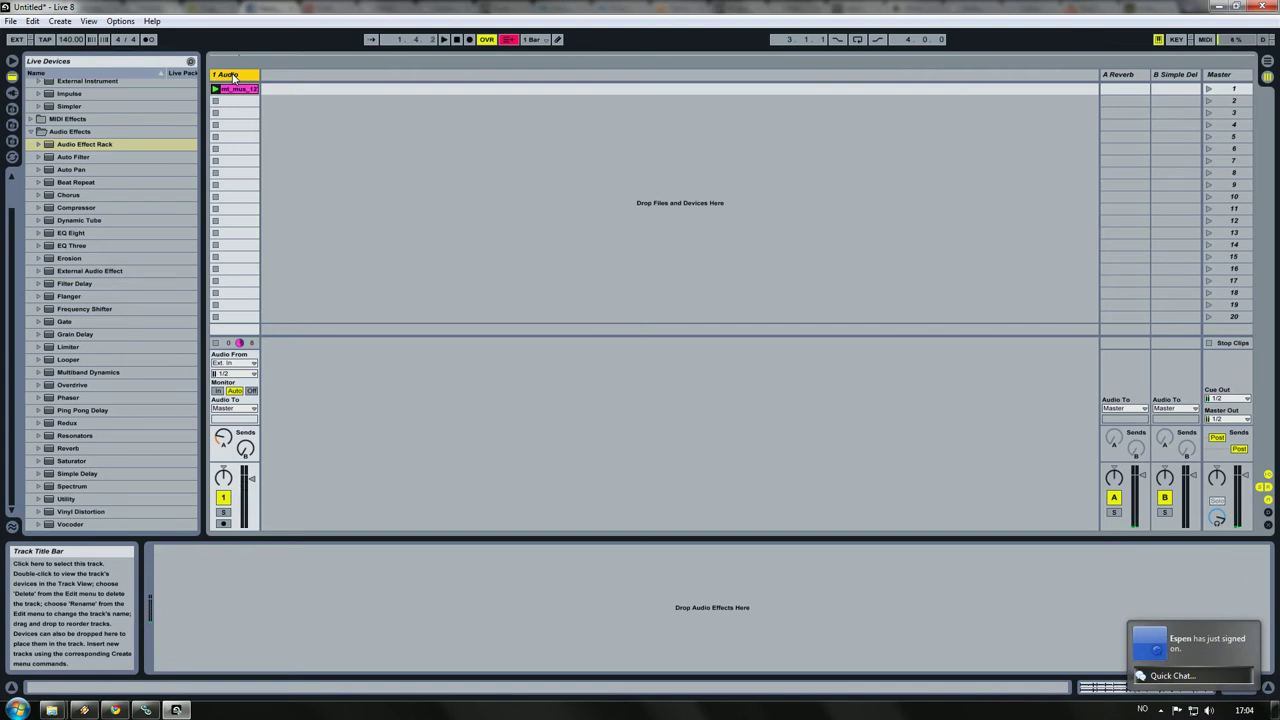
{"action": "key", "text": "ctrl+t"}
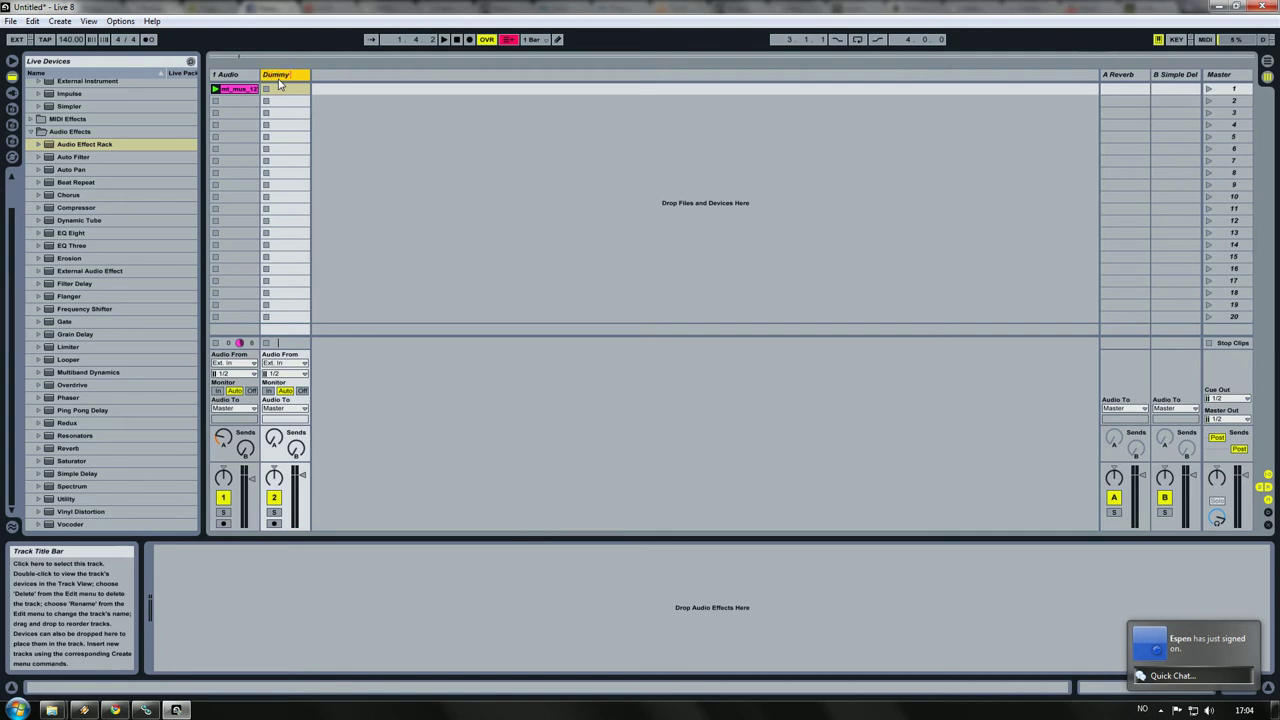
{"action": "key", "text": "Return"}
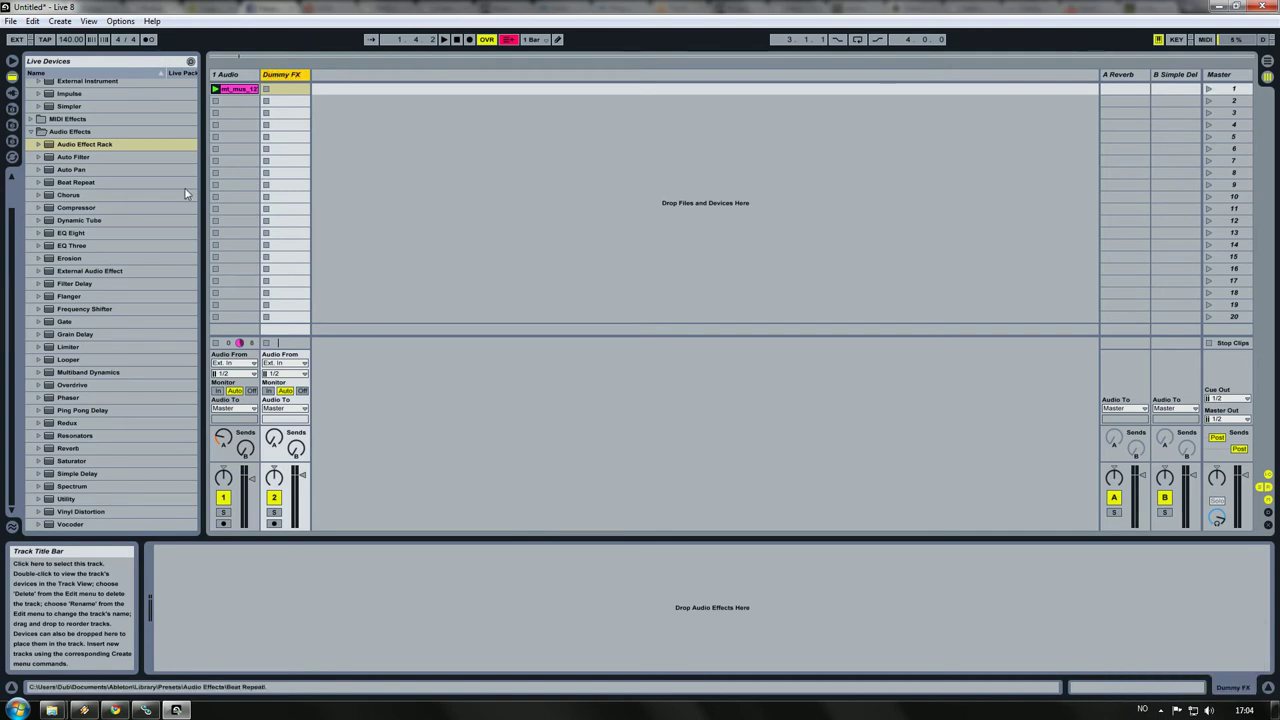
{"action": "left_click_drag", "start_coordinate": [80, 146], "coordinate": [292, 78]}
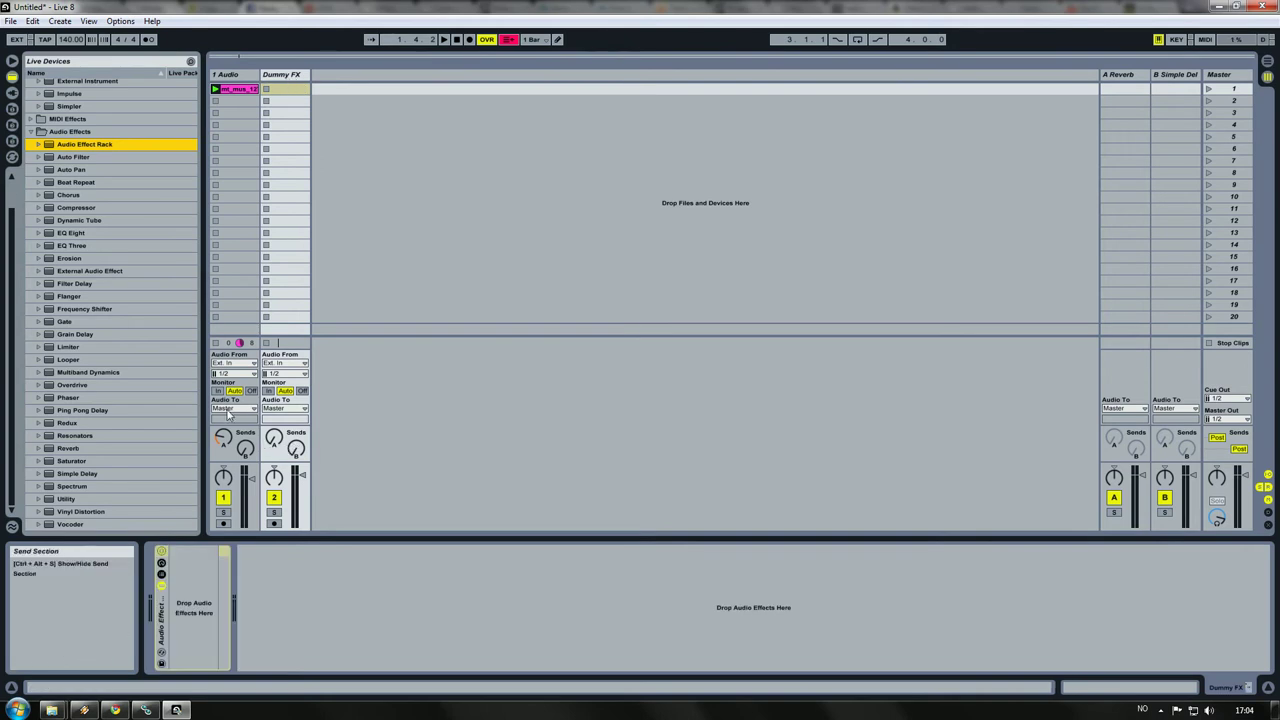
Set monitoring to Off on the 1 Audio track and to In on the Dummy FX track
{"action": "left_click", "coordinate": [236, 77]}
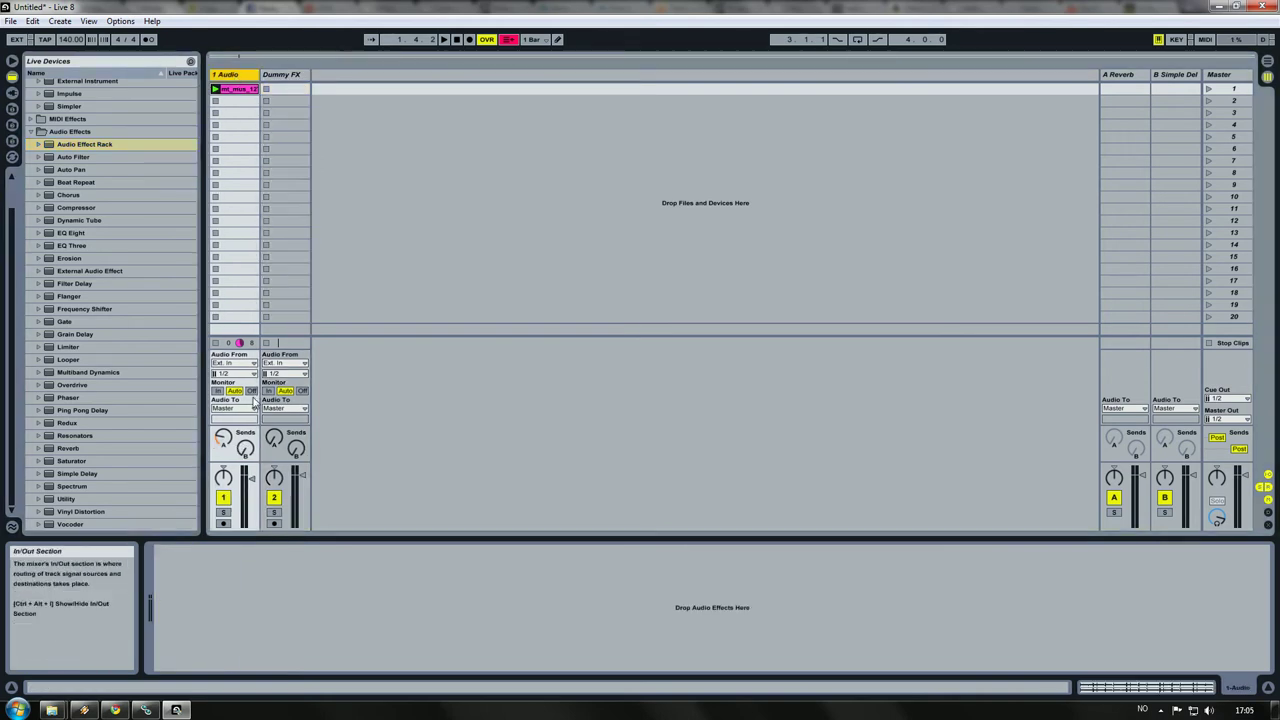
{"action": "left_click", "coordinate": [252, 391]}
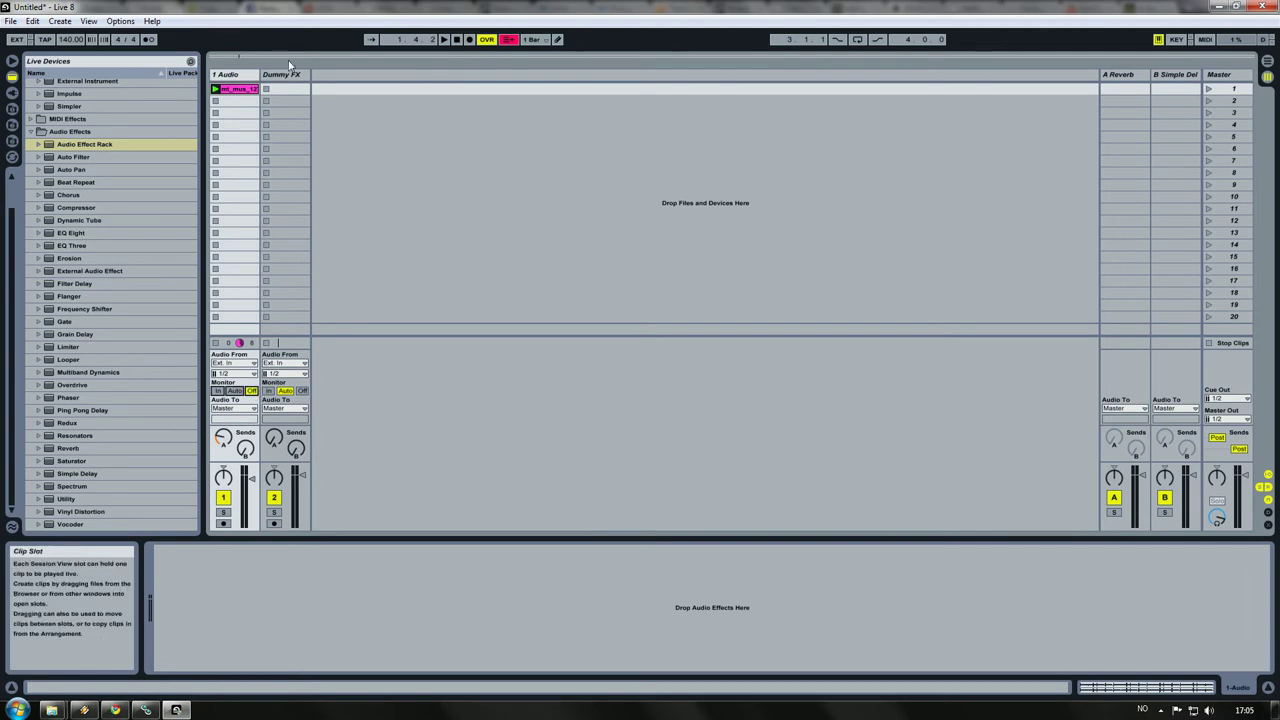
{"action": "left_click", "coordinate": [272, 396]}
{"action": "left_click", "coordinate": [269, 391]}
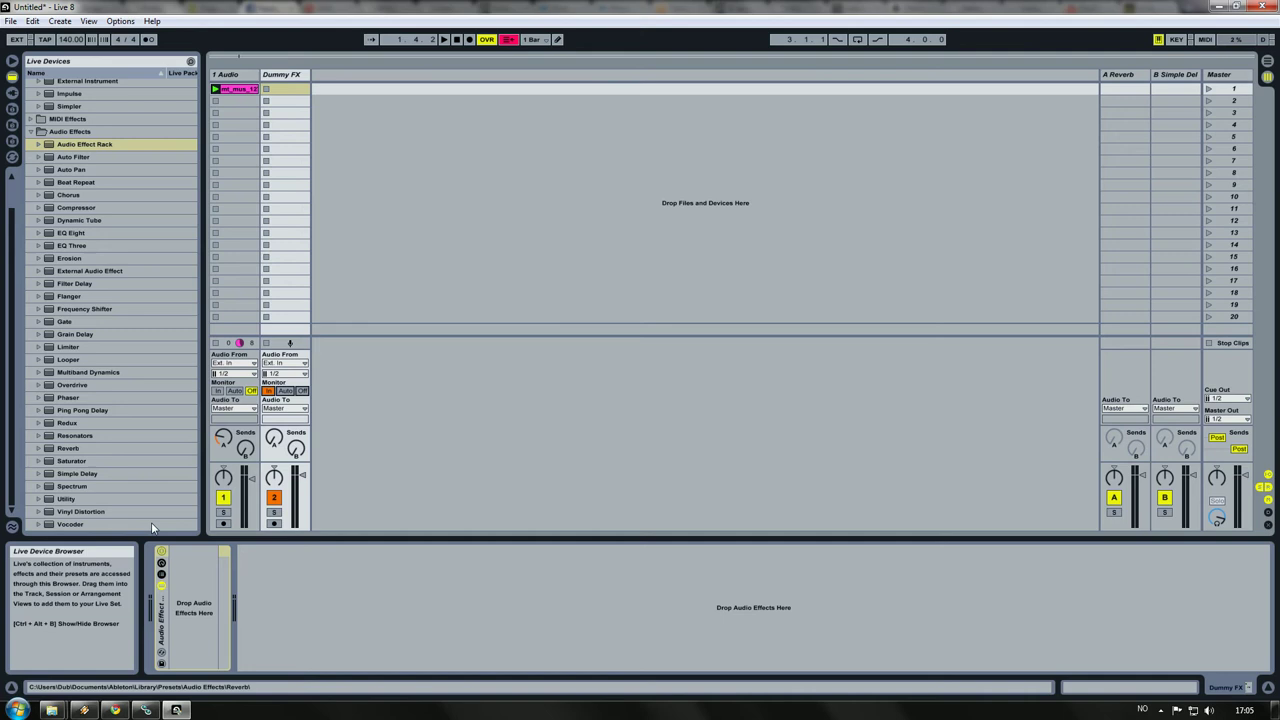
Show the rack's chain list and add Auto Filter, Reverb and Redux, each as its own parallel chain
{"action": "left_click", "coordinate": [161, 574]}
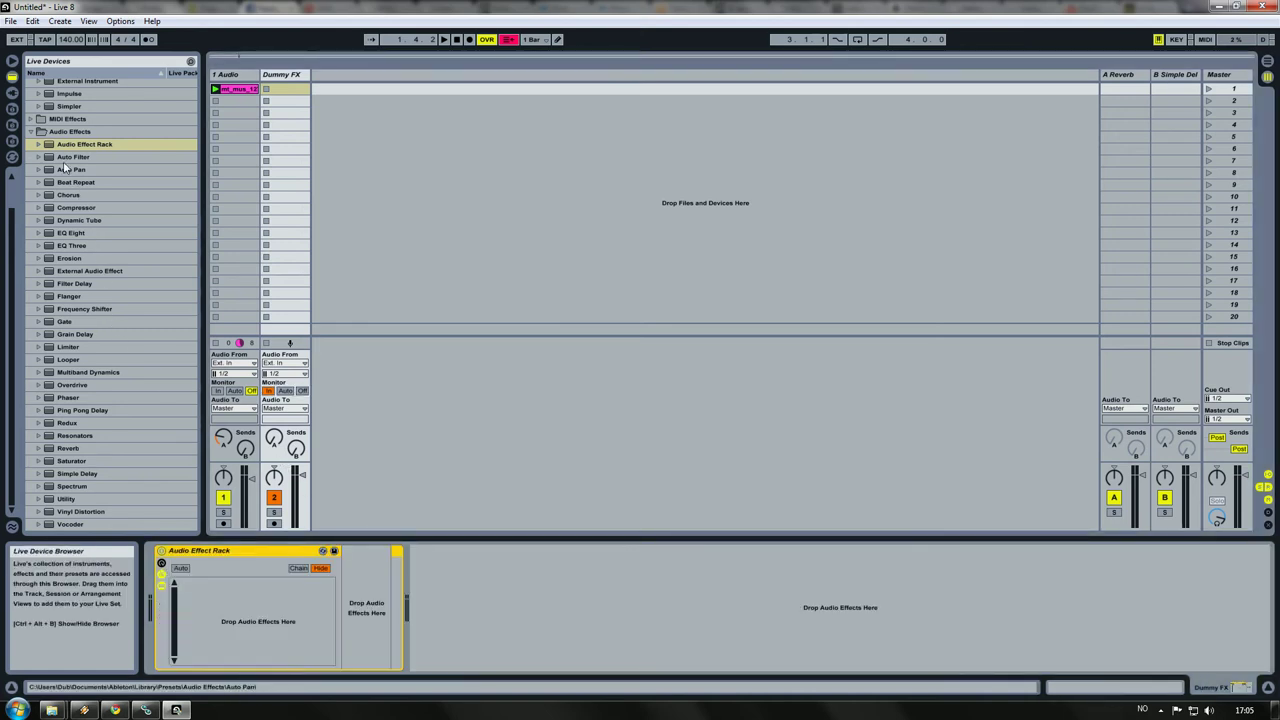
{"action": "left_click_drag", "start_coordinate": [72, 157], "coordinate": [210, 602]}
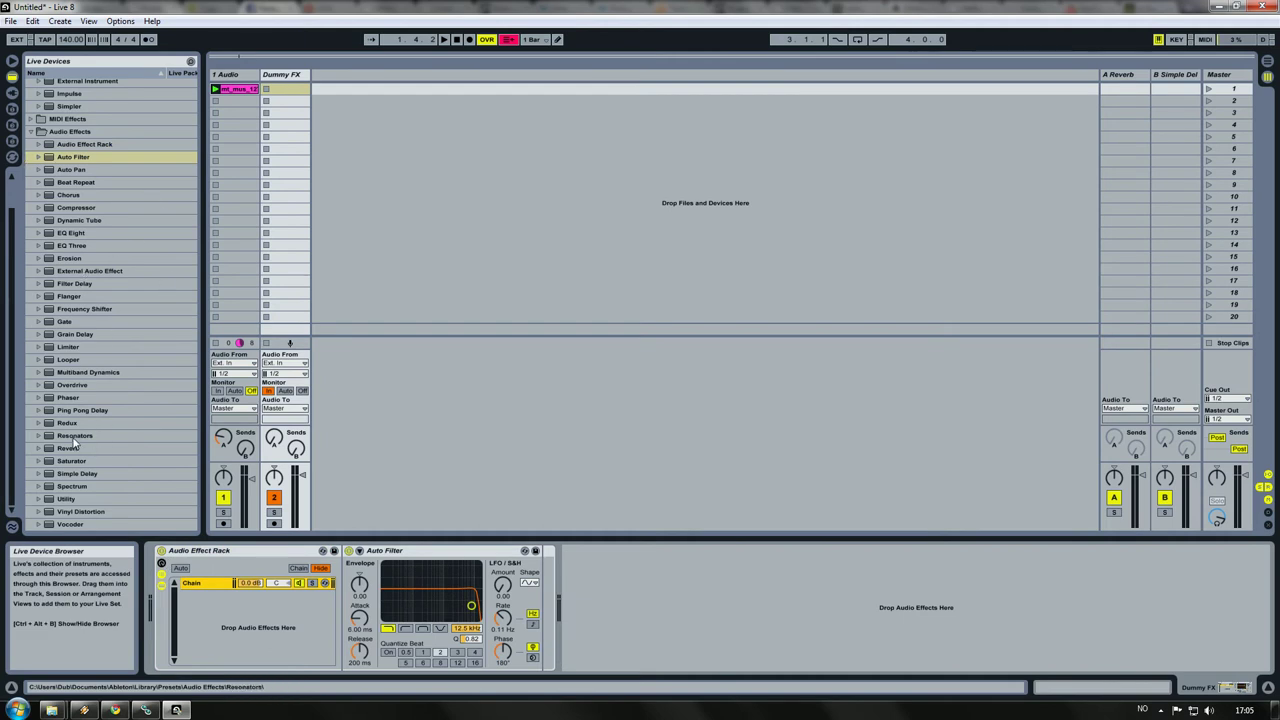
{"action": "left_click_drag", "start_coordinate": [67, 449], "coordinate": [218, 610]}
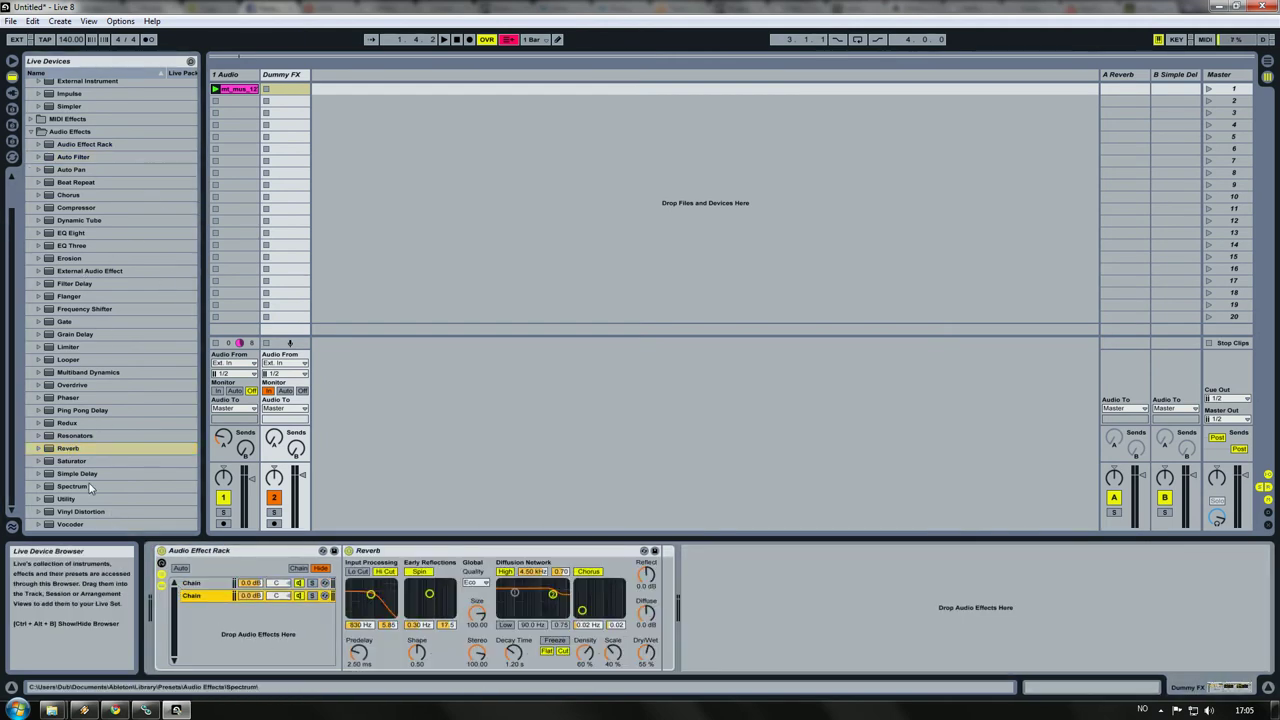
{"action": "left_click_drag", "start_coordinate": [67, 423], "coordinate": [218, 640]}
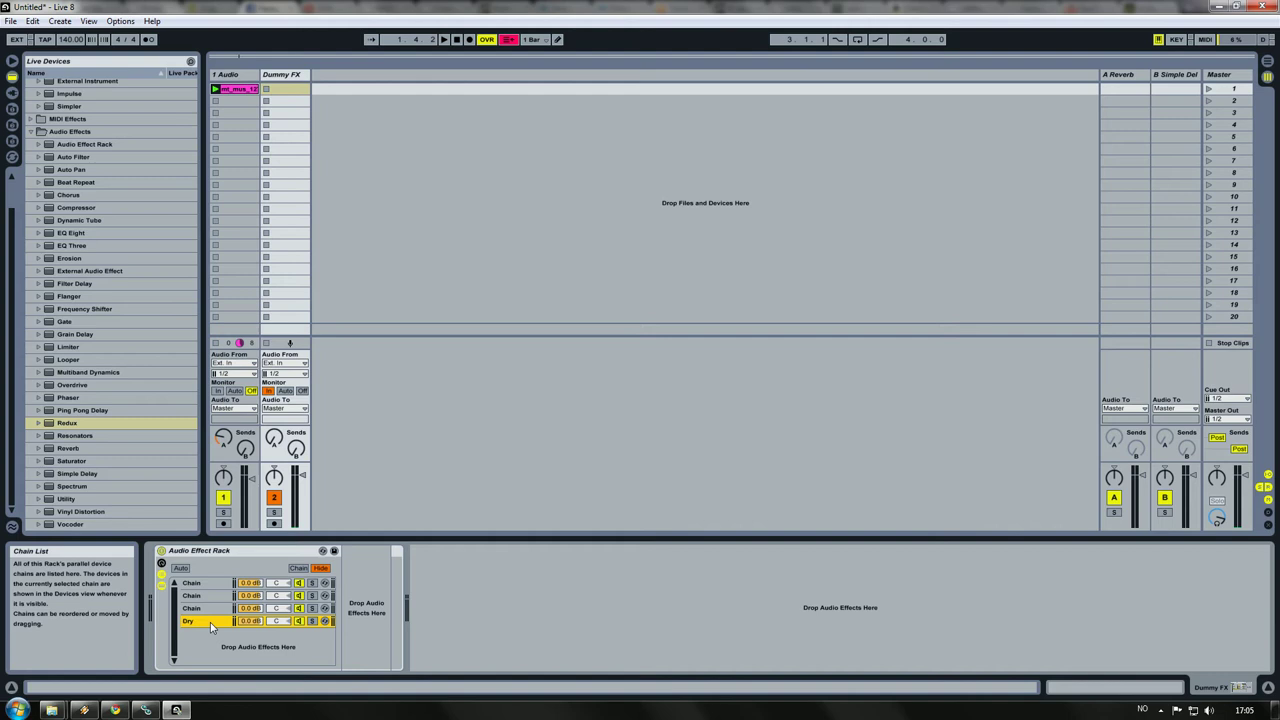
Put the Dry chain first in the rack and rename the other three chains Filter, Reverb and Redux
{"action": "left_click_drag", "start_coordinate": [210, 622], "coordinate": [208, 584]}
{"action": "left_click", "coordinate": [208, 596]}
{"action": "key", "text": "ctrl+r"}
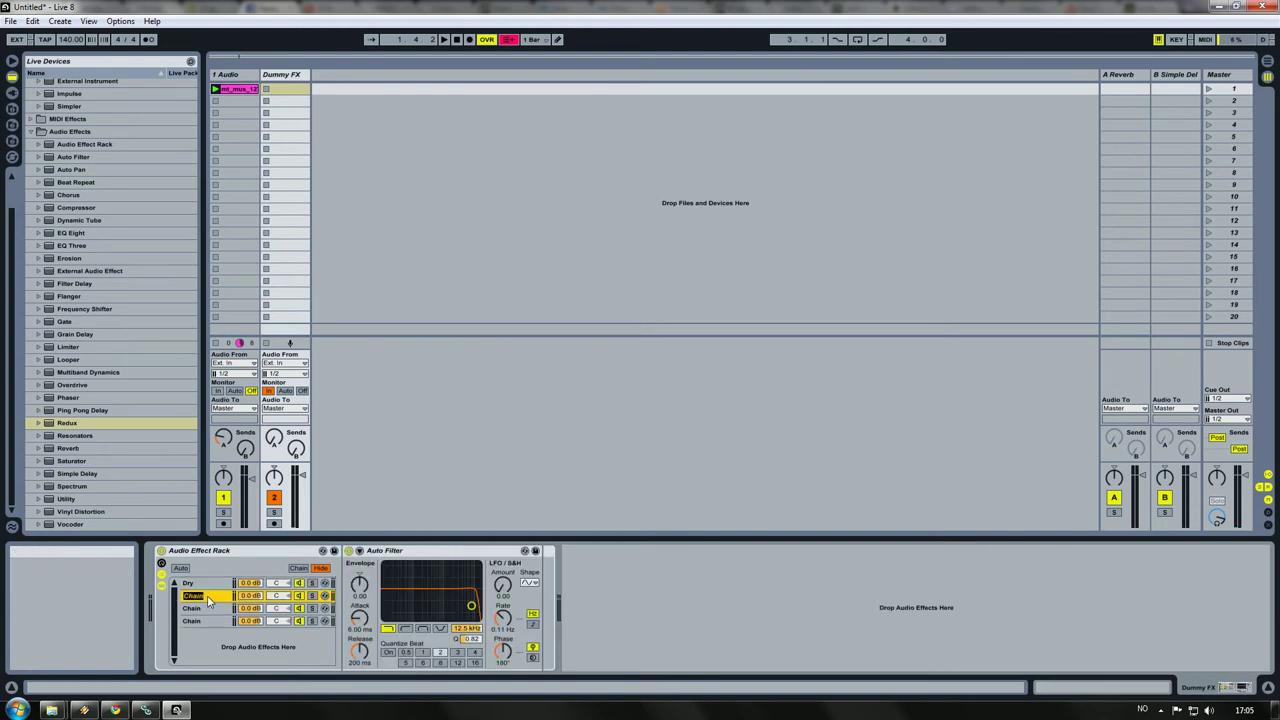
{"action": "key", "text": "Tab"}
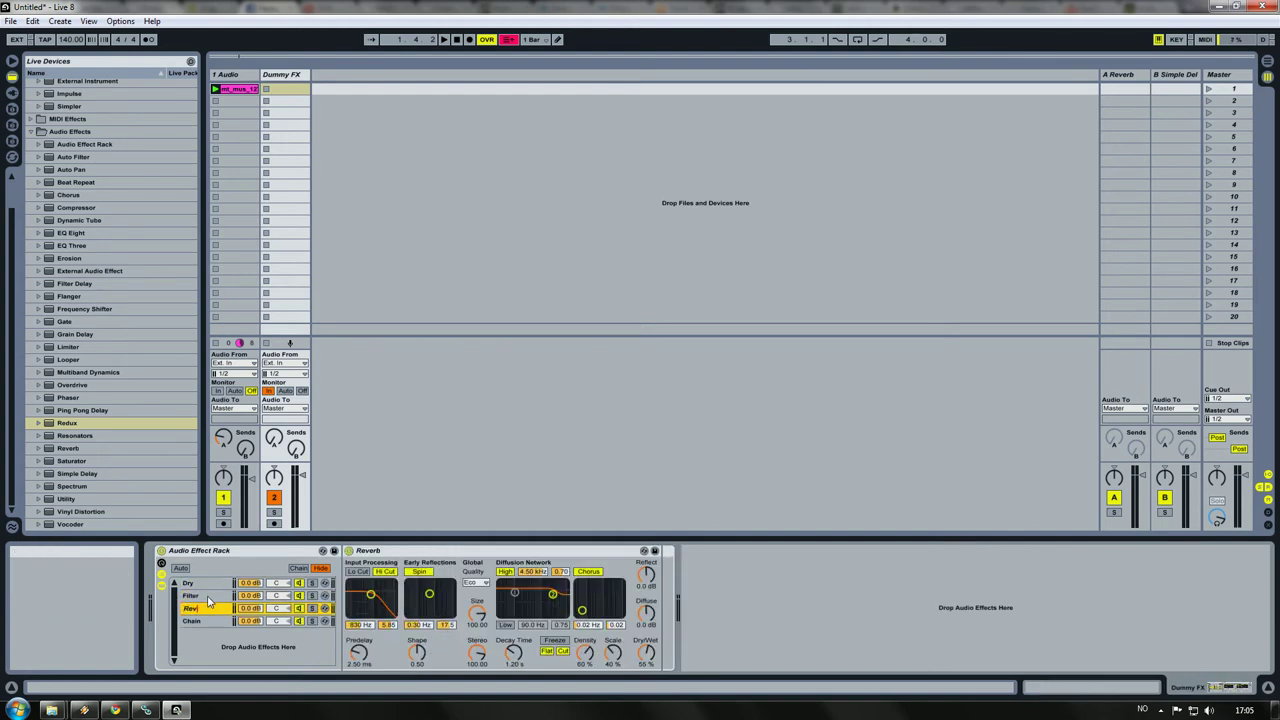
{"action": "key", "text": "Tab"}
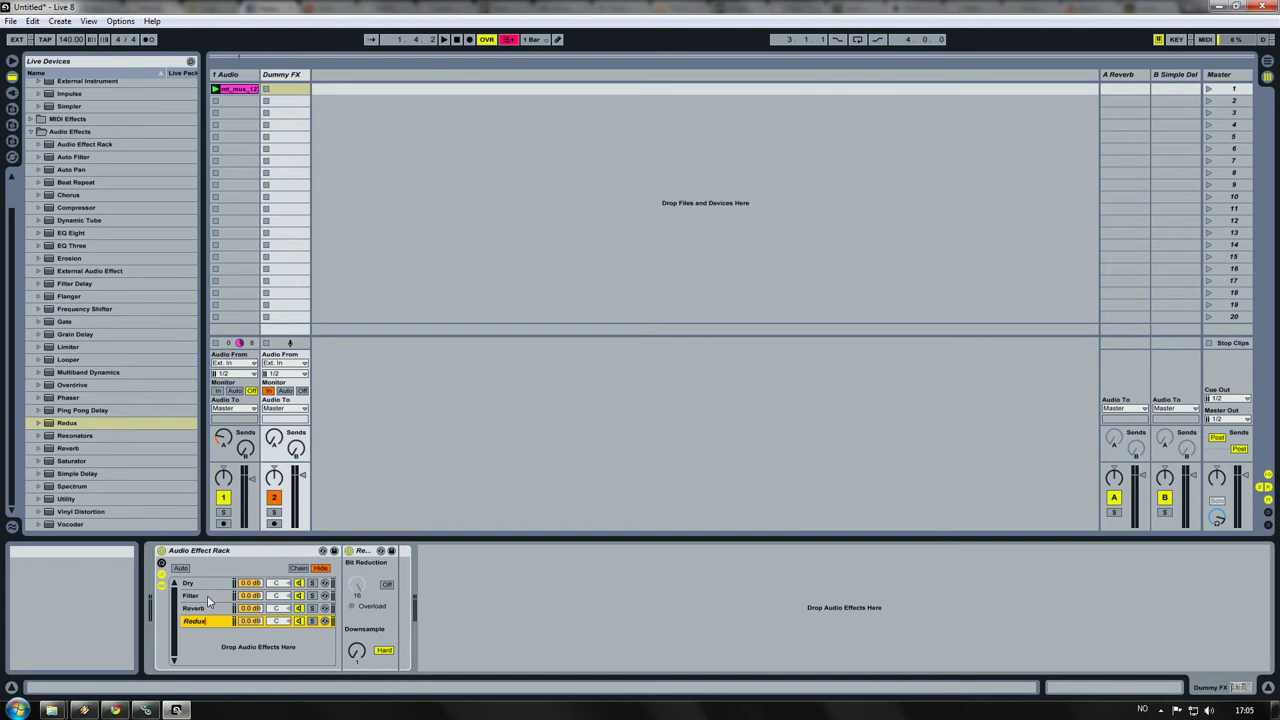
Tune the chain effects: Redux downsampling Soft at about 4.17, Reverb decay time about 4.15 s, Auto Filter cutoff about 582 Hz
{"action": "left_click", "coordinate": [386, 650]}
{"action": "left_click_drag", "start_coordinate": [356, 650], "coordinate": [356, 635]}
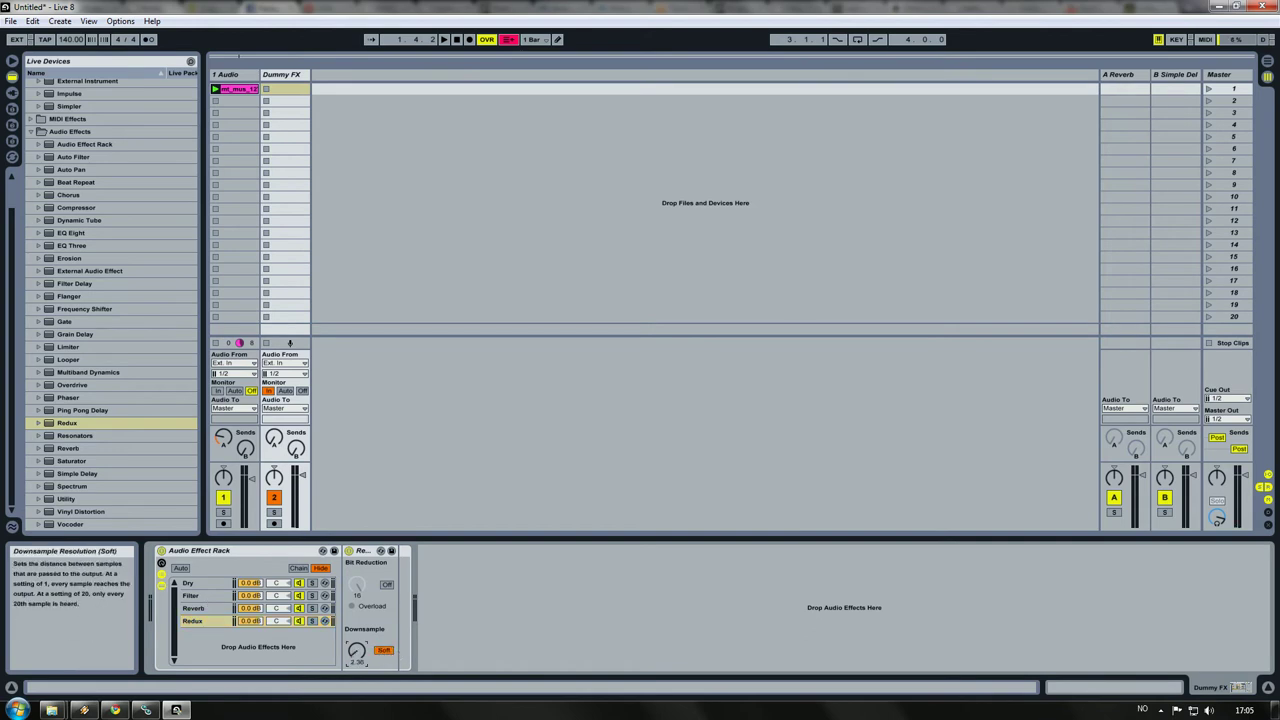
{"action": "left_click", "coordinate": [220, 609]}
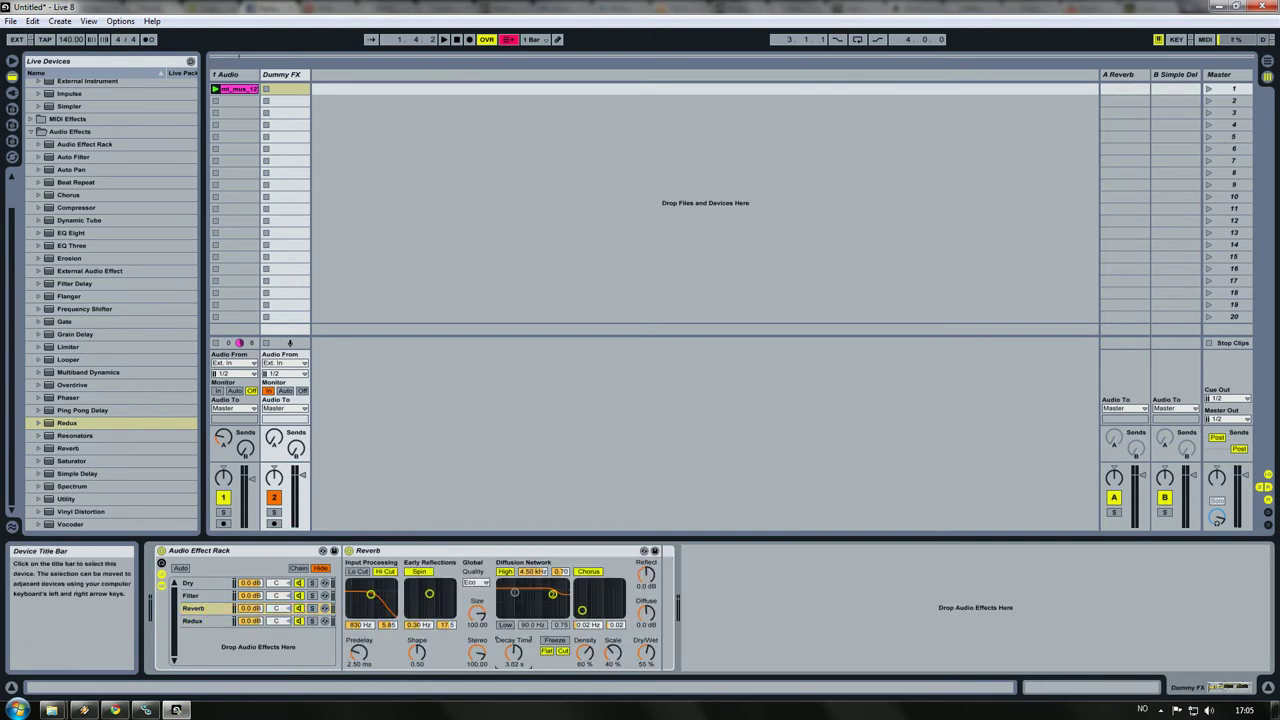
{"action": "left_click", "coordinate": [192, 595]}
{"action": "left_click_drag", "start_coordinate": [466, 603], "coordinate": [412, 606]}
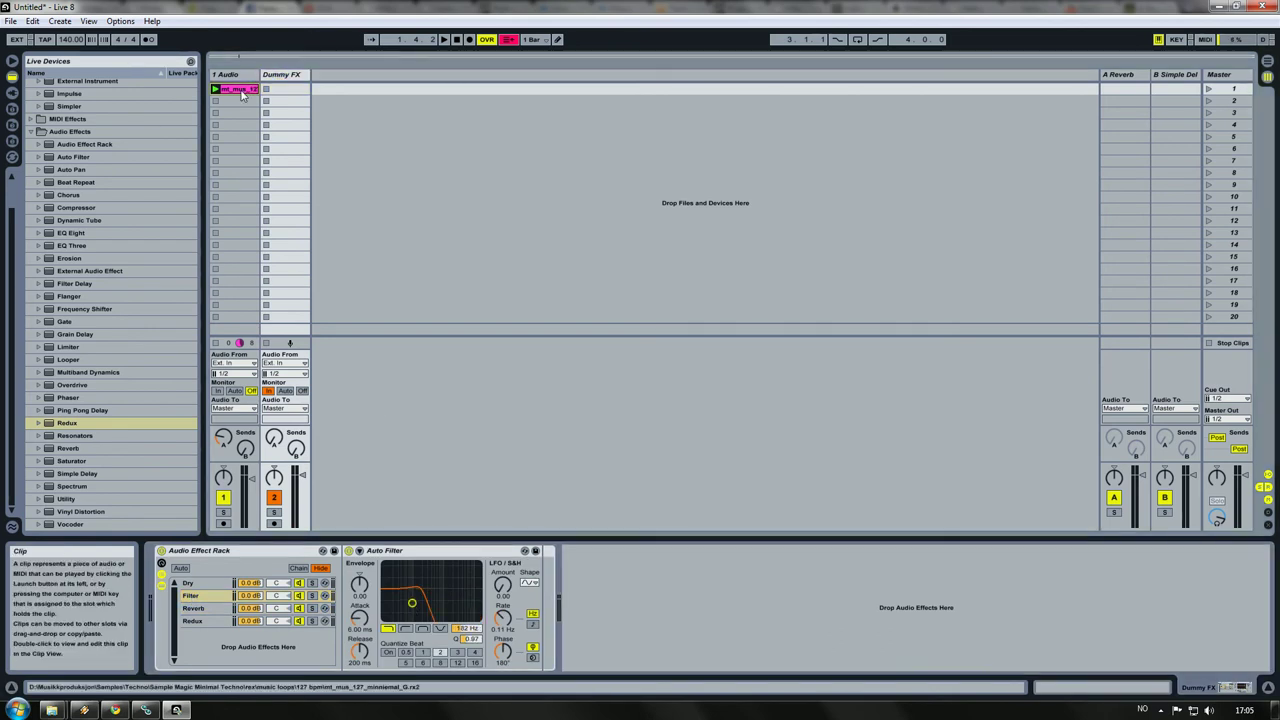
Copy the 1 Audio clip into the first four slots of the Dummy FX track
{"action": "left_click", "coordinate": [228, 91]}
{"action": "left_click_drag", "start_coordinate": [228, 92], "coordinate": [290, 103]}
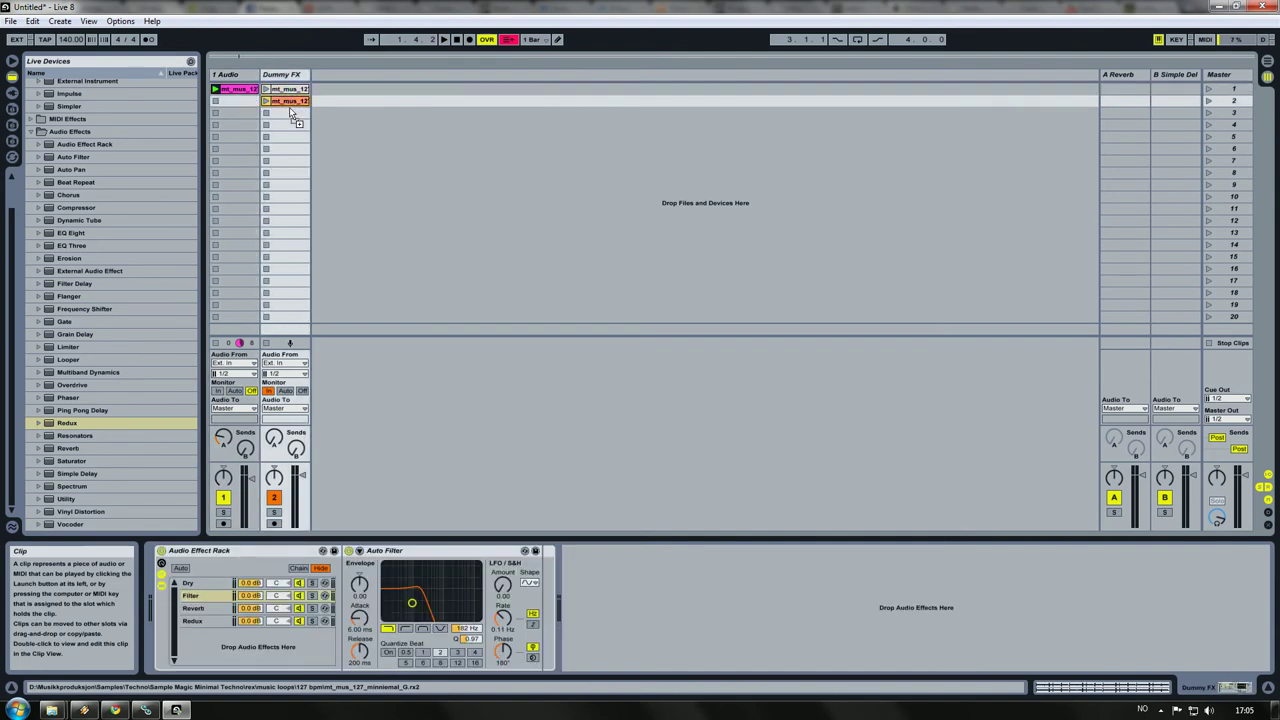
{"action": "key", "text": "ctrl+d"}
{"action": "key", "text": "ctrl+d"}
{"action": "left_click", "coordinate": [192, 621]}
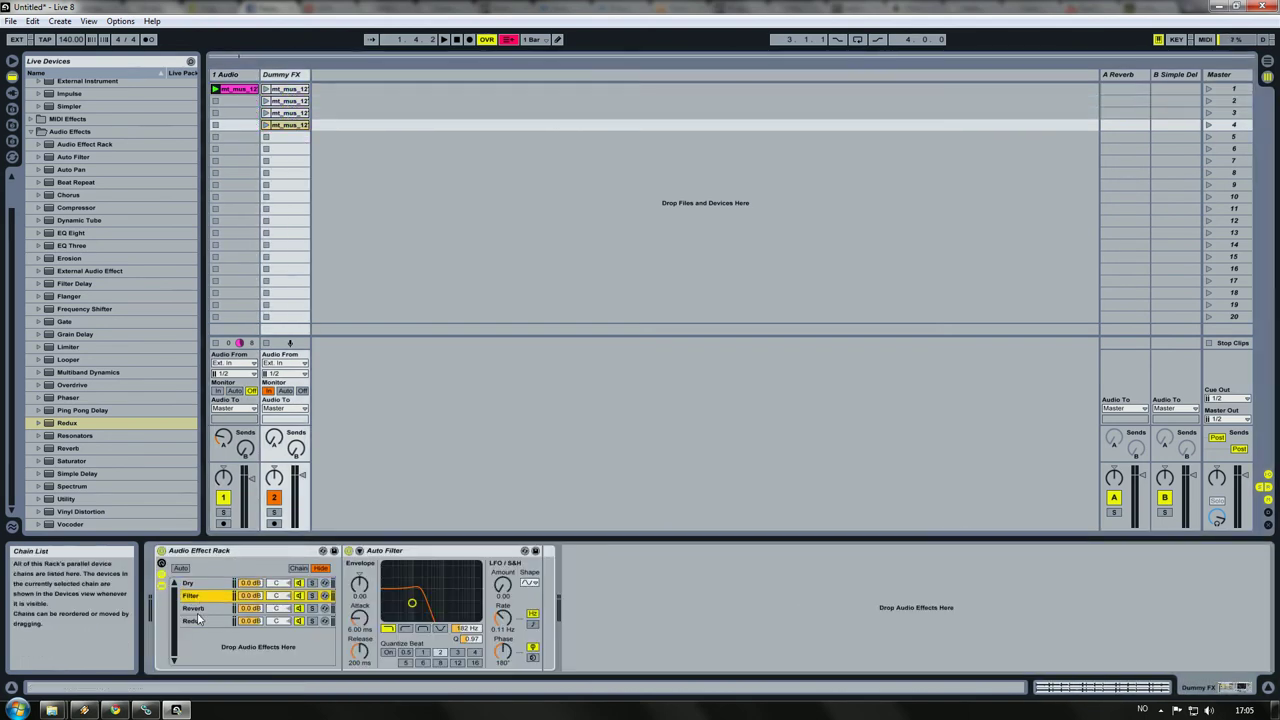
Rename the first two clips on the Dummy FX track Dry and Filter
{"action": "left_click", "coordinate": [291, 90]}
{"action": "key", "text": "ctrl+r"}
{"action": "type", "text": "Dry"}
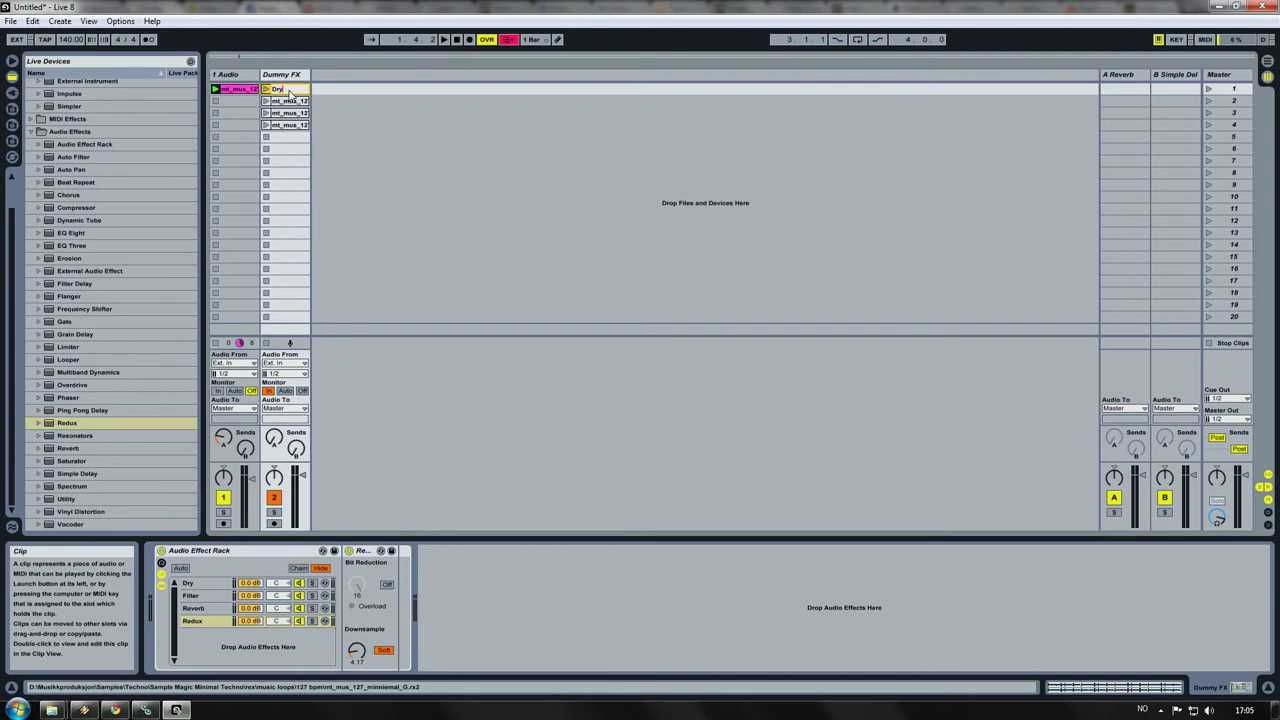
{"action": "key", "text": "Return"}
{"action": "key", "text": "Down"}
{"action": "key", "text": "ctrl+r"}
{"action": "type", "text": "F"}
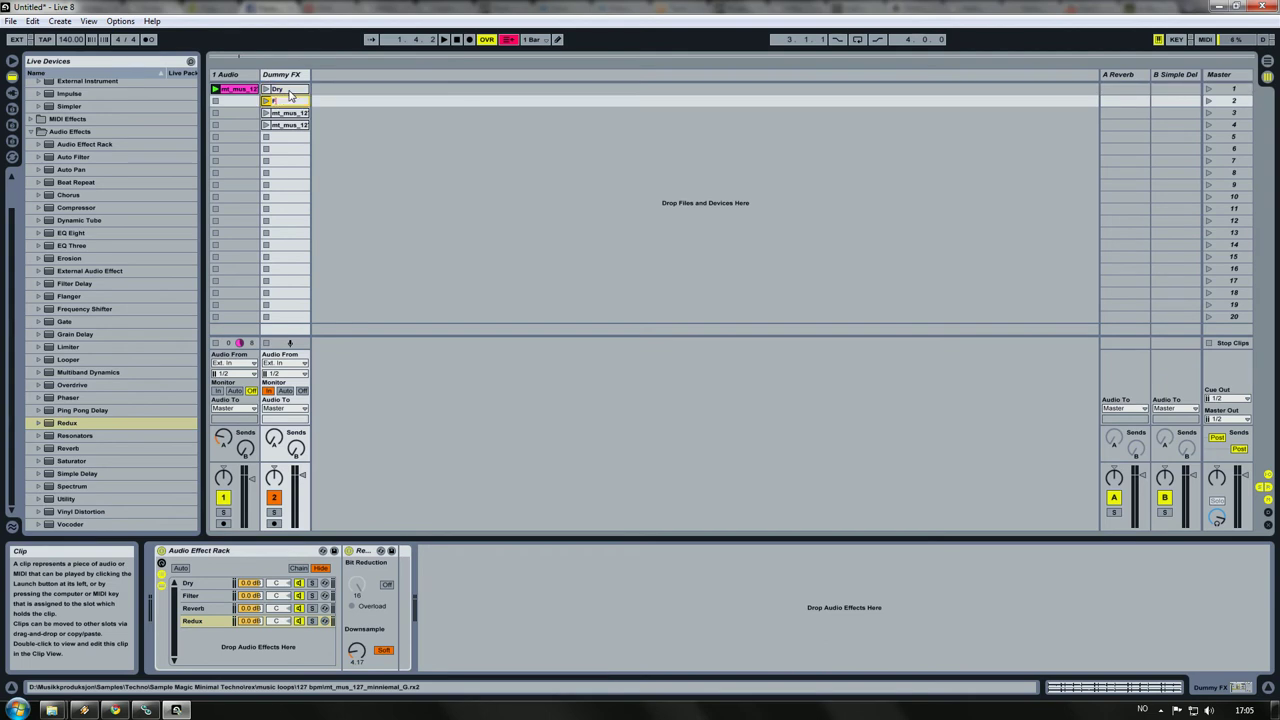
{"action": "type", "text": "ilter"}
{"action": "key", "text": "Return"}
Rename the third and fourth Dummy FX clips Reverb and Redux, and reselect the Dry clip
{"action": "key", "text": "Down"}
{"action": "key", "text": "ctrl+r"}
{"action": "type", "text": "Reverb"}
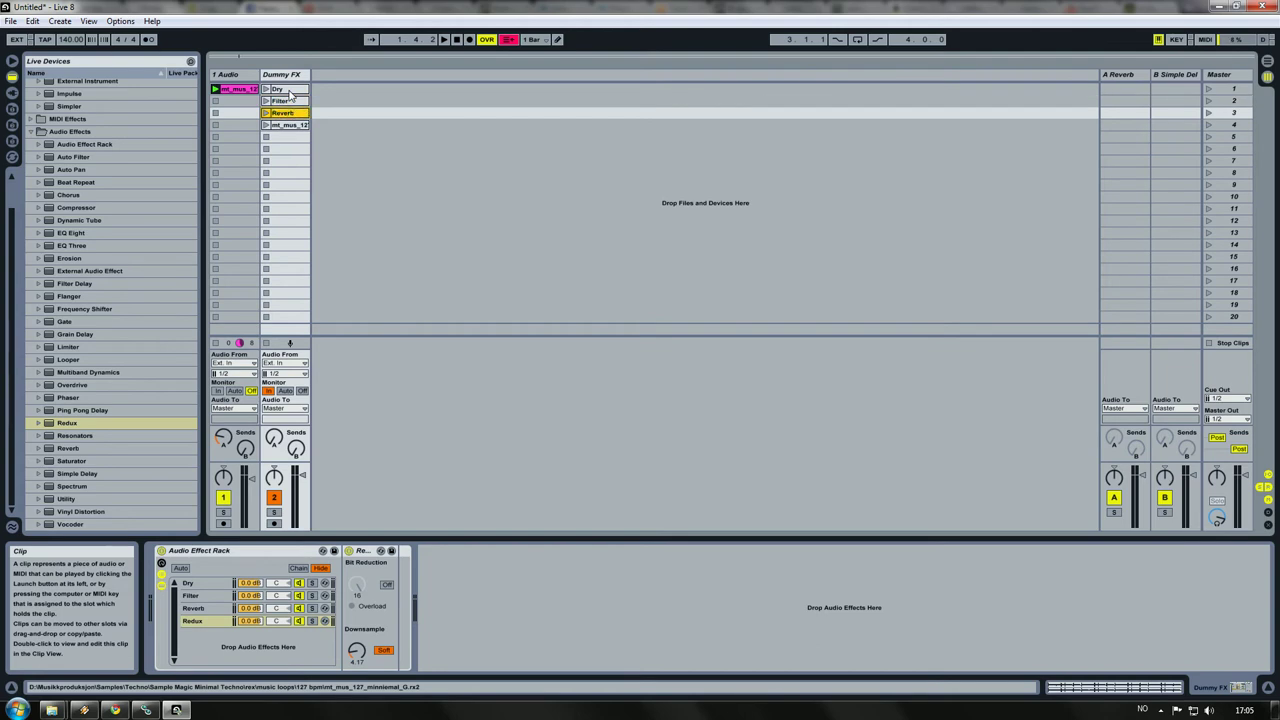
{"action": "key", "text": "Return"}
{"action": "key", "text": "Down"}
{"action": "key", "text": "Left"}
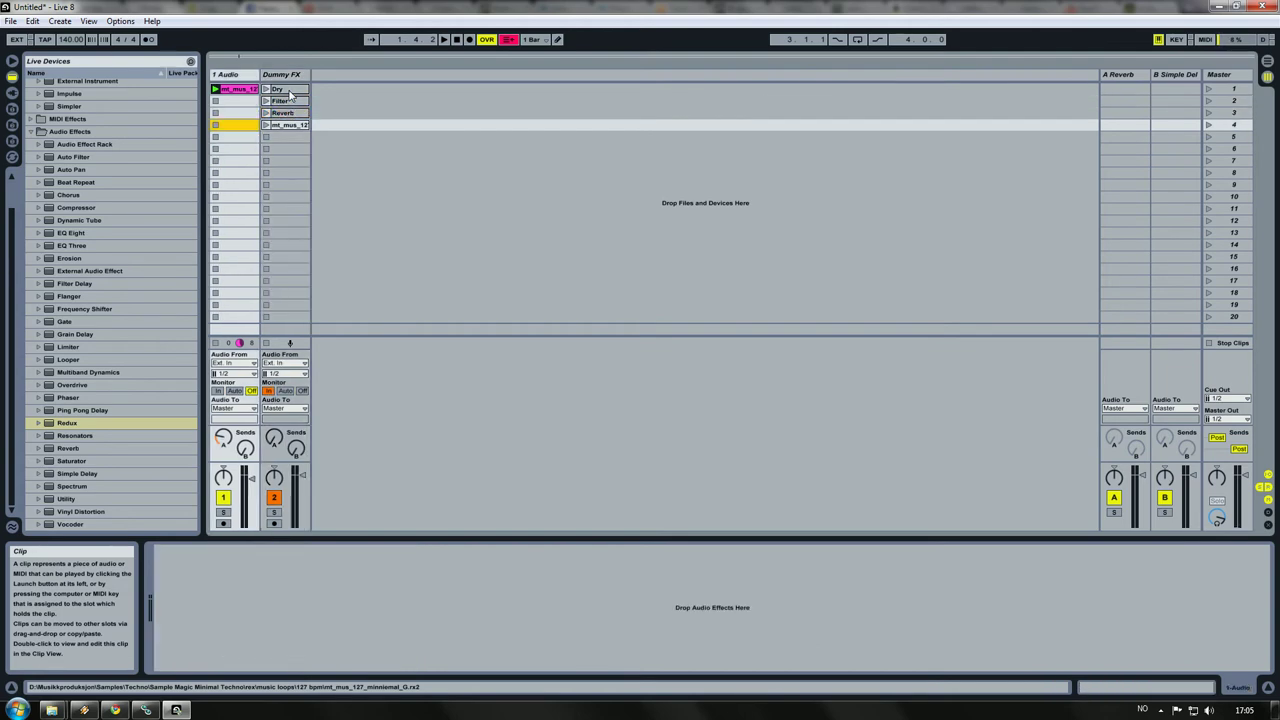
{"action": "key", "text": "Right"}
{"action": "key", "text": "ctrl+r"}
{"action": "type", "text": "R"}
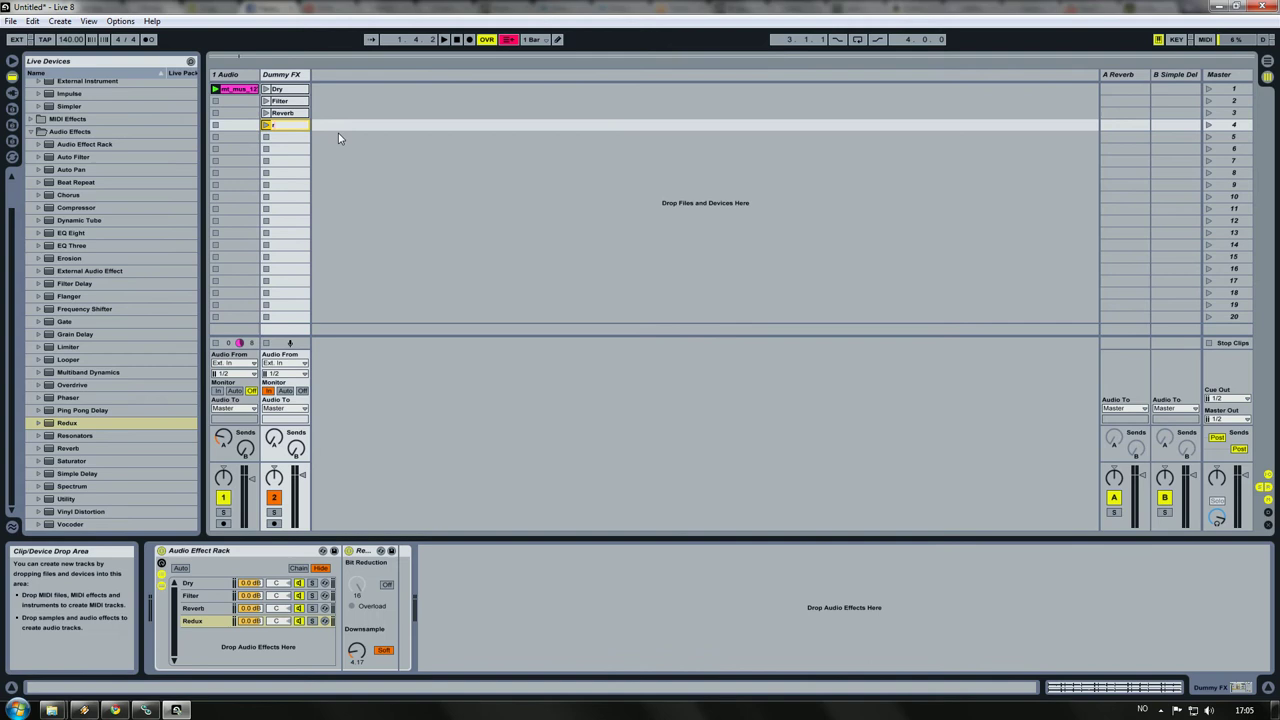
{"action": "type", "text": "edux"}
{"action": "key", "text": "Return"}
{"action": "key", "text": "Up"}
{"action": "key", "text": "Up"}
{"action": "key", "text": "Up"}
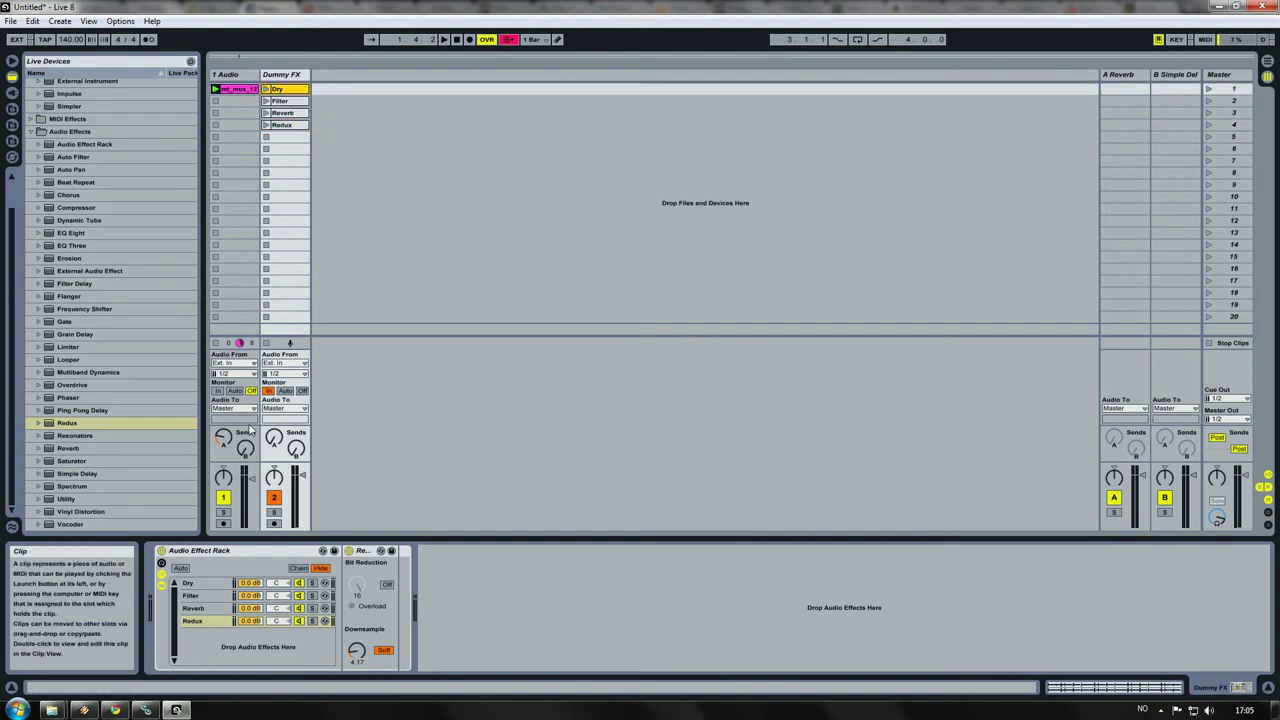
Show the rack's chain zones, keeping Dry at 0 and moving Filter to 1, Reverb to 2 and Redux to 3
{"action": "left_click", "coordinate": [298, 569]}
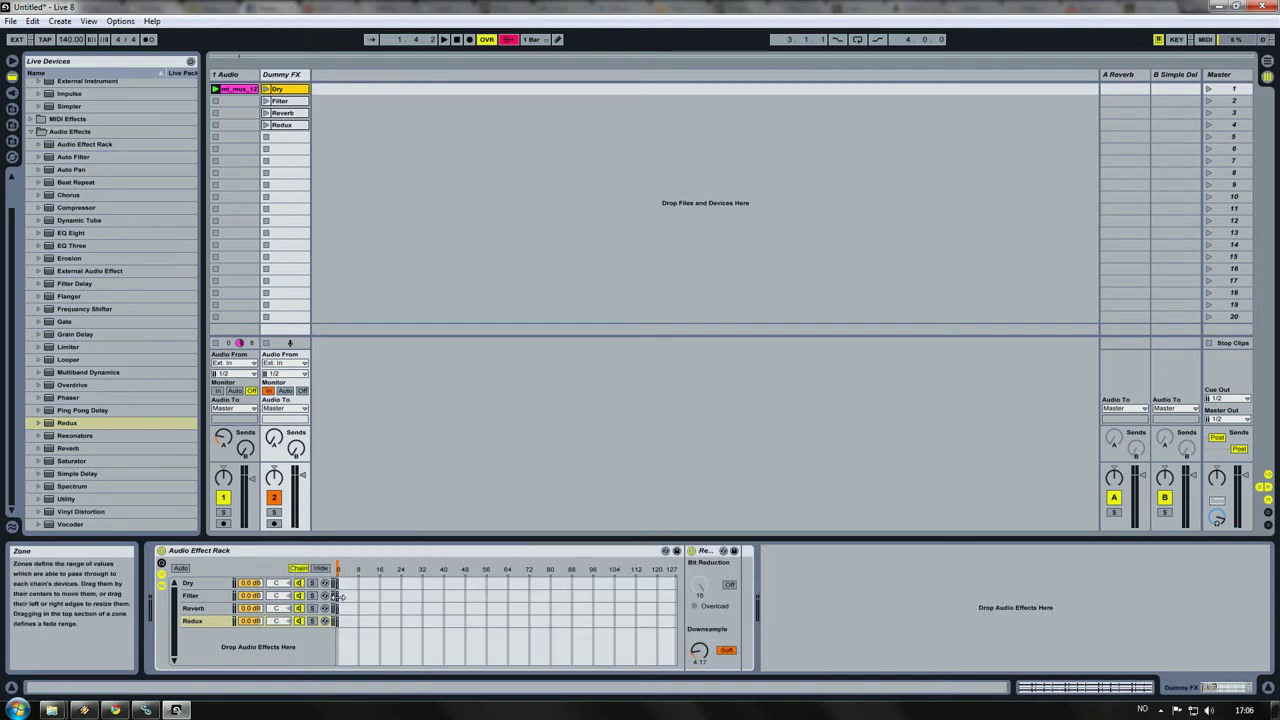
{"action": "left_click", "coordinate": [337, 584]}
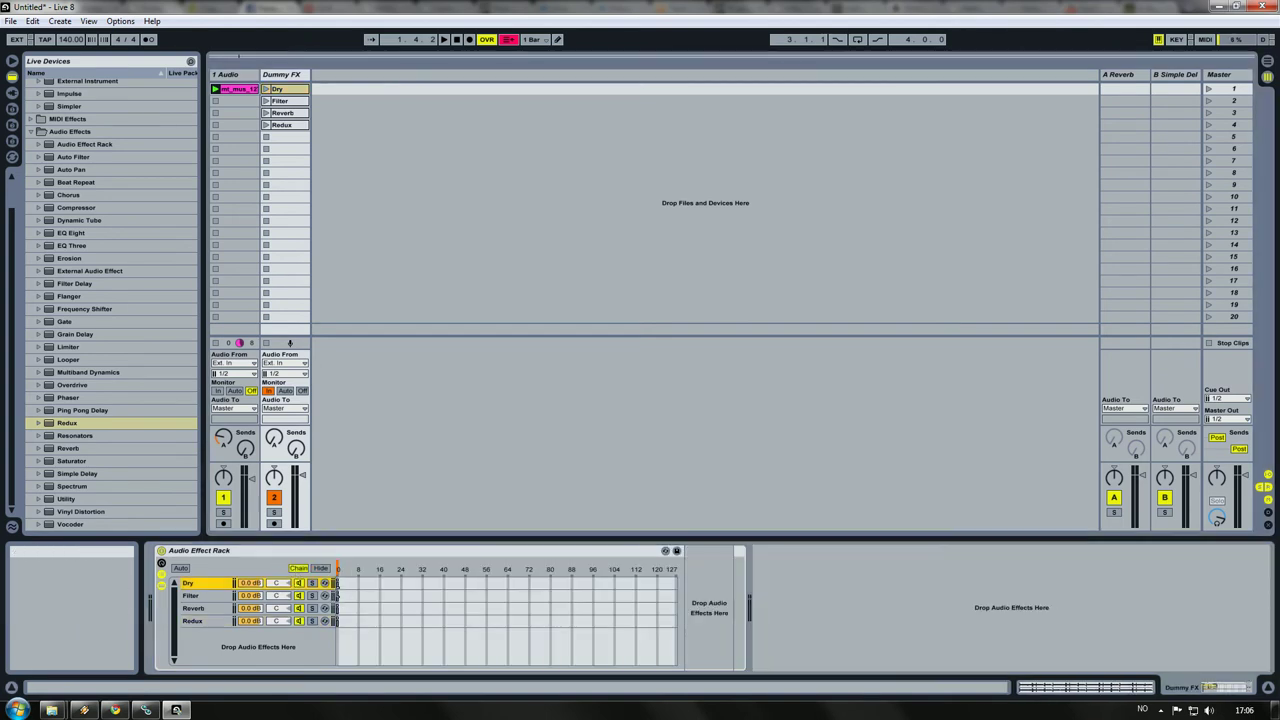
{"action": "left_click", "coordinate": [336, 596]}
{"action": "left_click", "coordinate": [342, 609]}
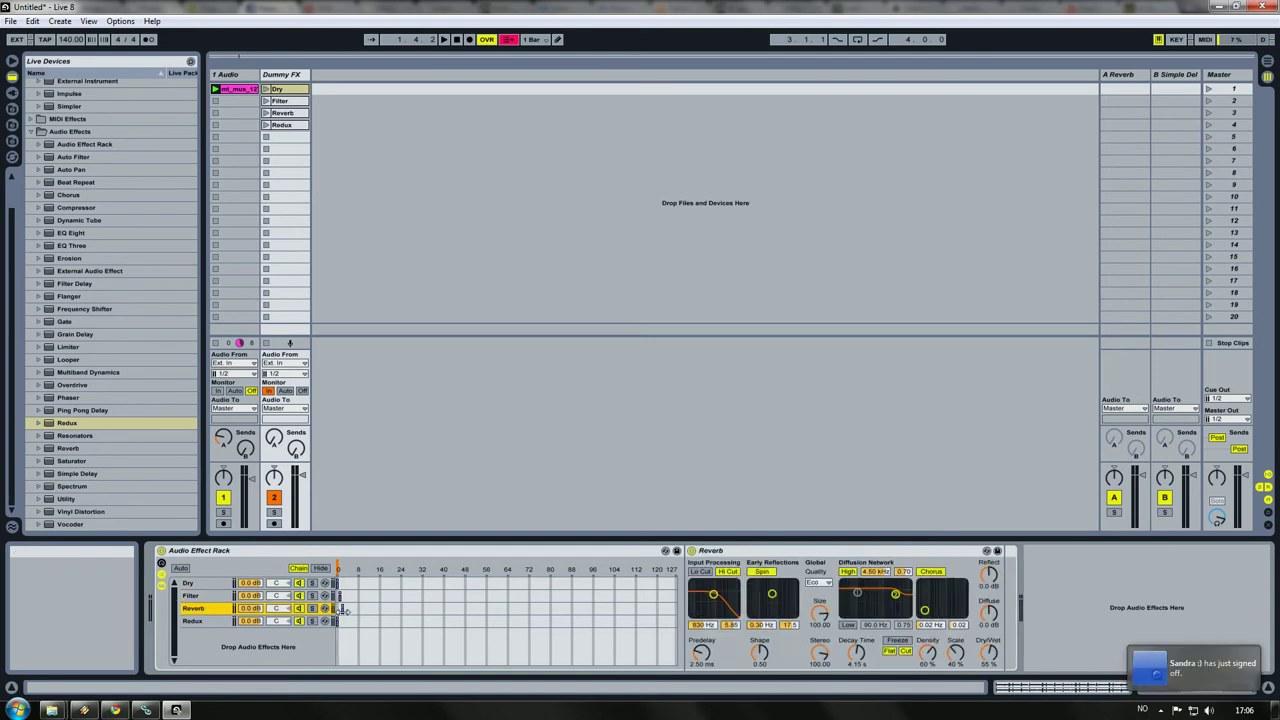
{"action": "left_click", "coordinate": [345, 621]}
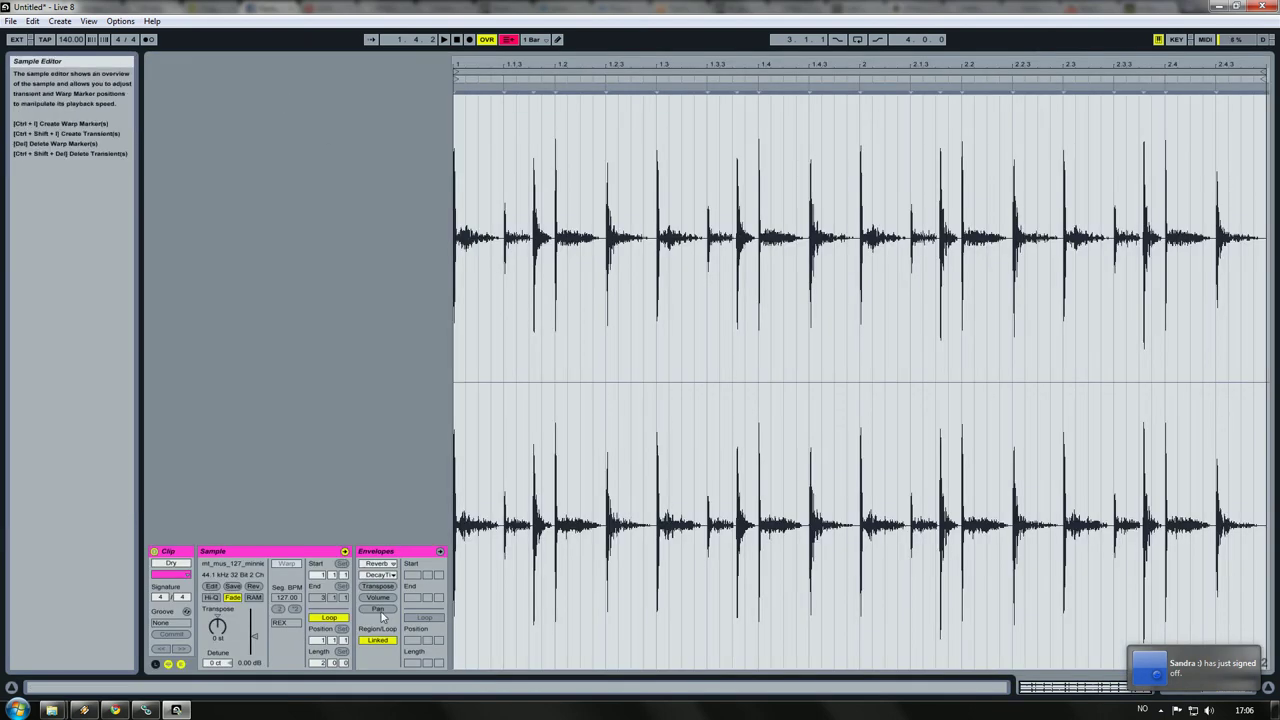
Show the Dry clip's envelopes and choose Audio Effect Rack with its Chain Selector as the modulated parameter
{"action": "left_click", "coordinate": [378, 563]}
{"action": "left_click", "coordinate": [424, 590]}
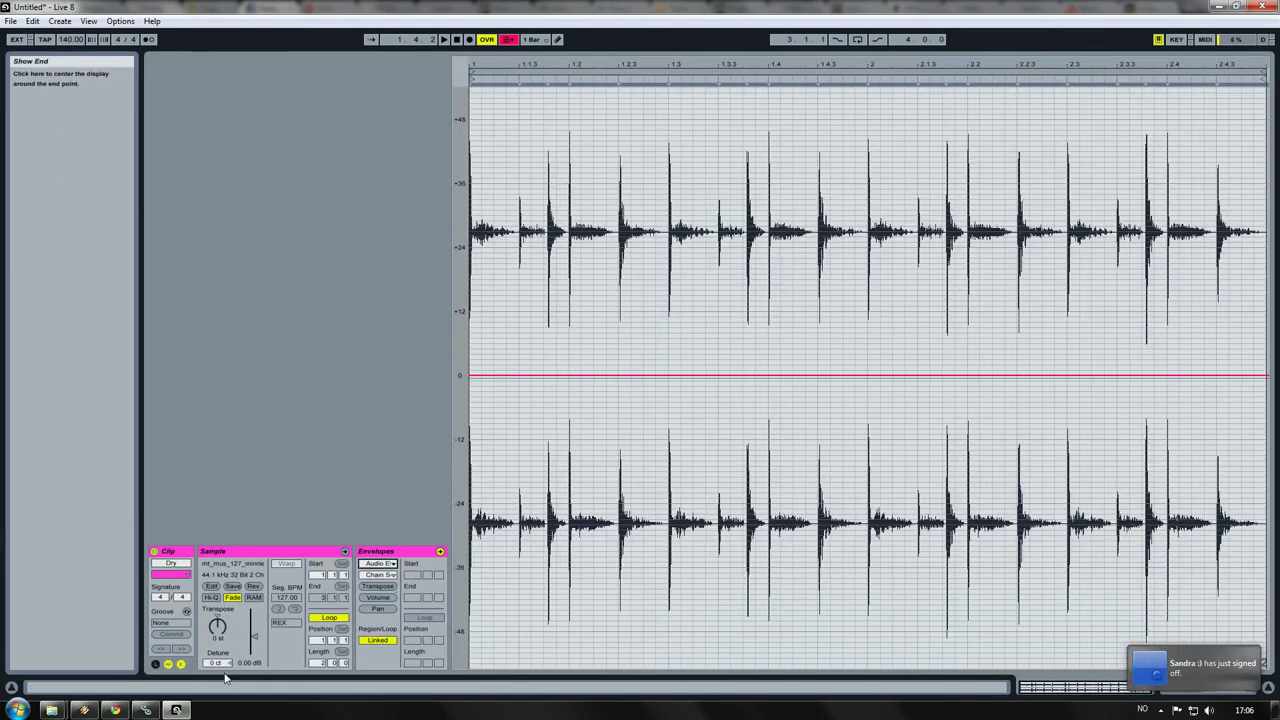
{"action": "left_click", "coordinate": [181, 665]}
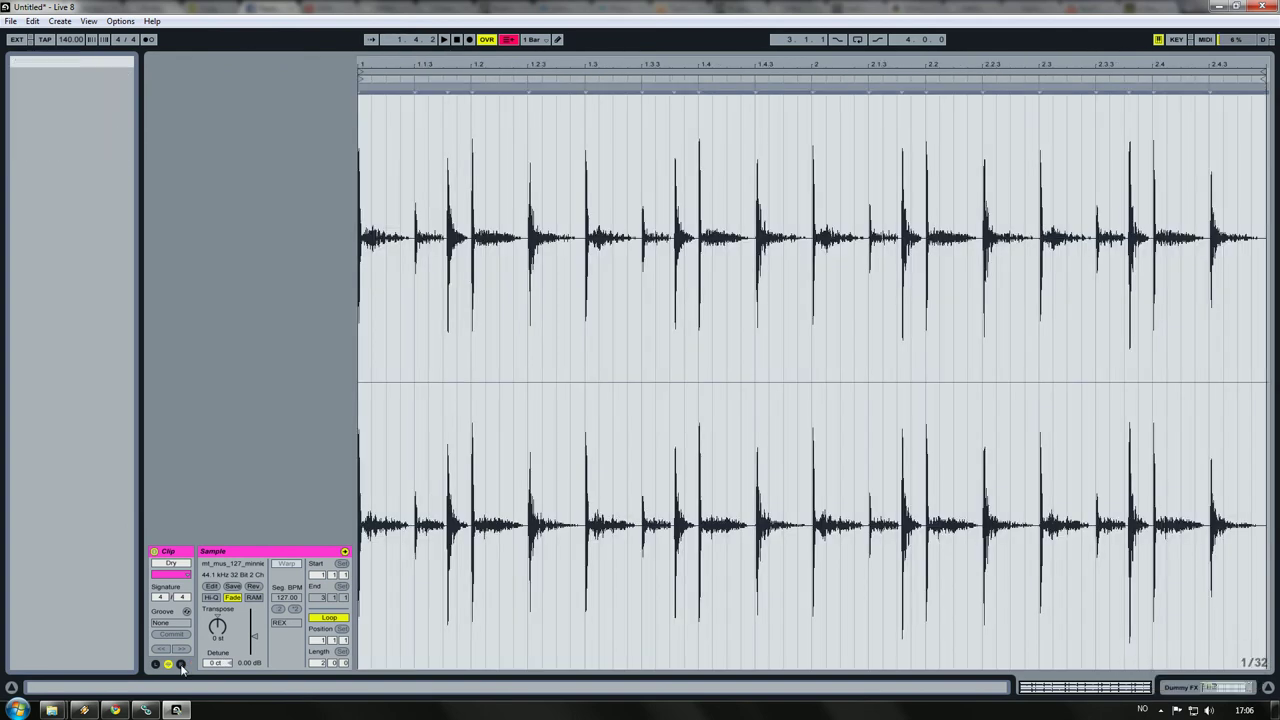
{"action": "left_click", "coordinate": [181, 665]}
{"action": "left_click", "coordinate": [181, 665]}
{"action": "left_click", "coordinate": [181, 665]}
{"action": "left_click", "coordinate": [380, 563]}
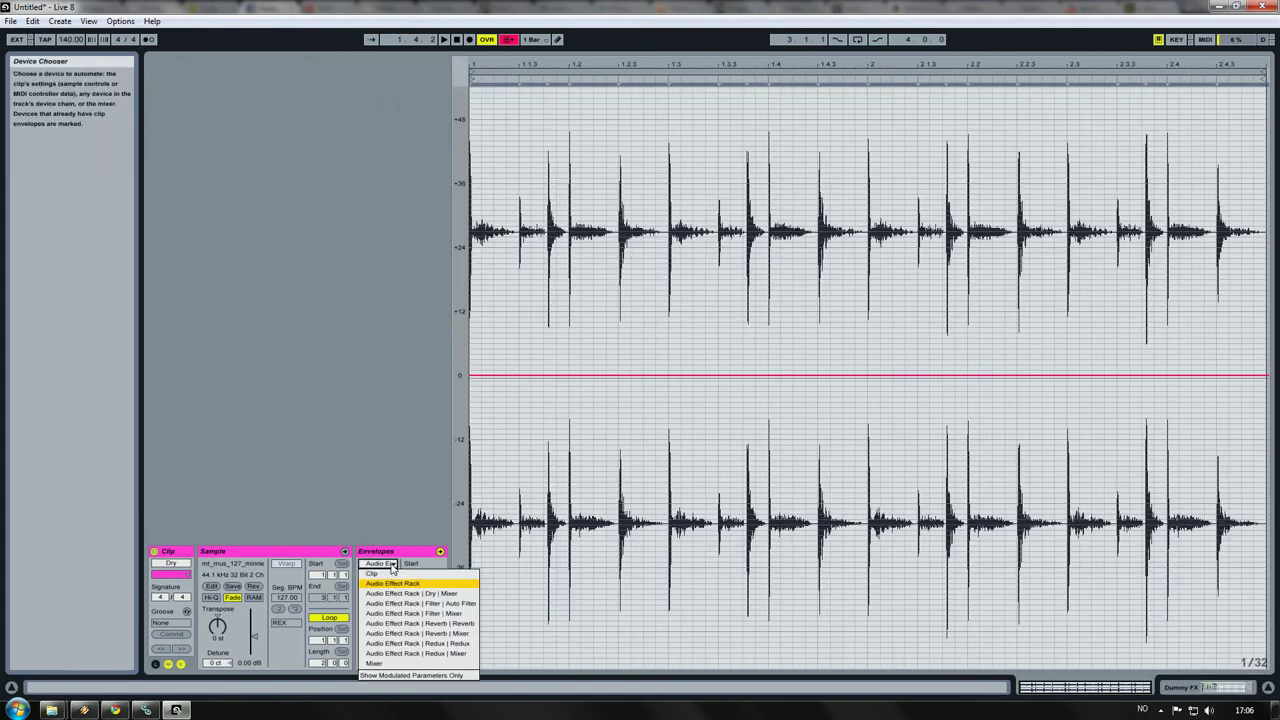
{"action": "left_click", "coordinate": [393, 585]}
{"action": "left_click", "coordinate": [385, 575]}
{"action": "left_click", "coordinate": [388, 585]}
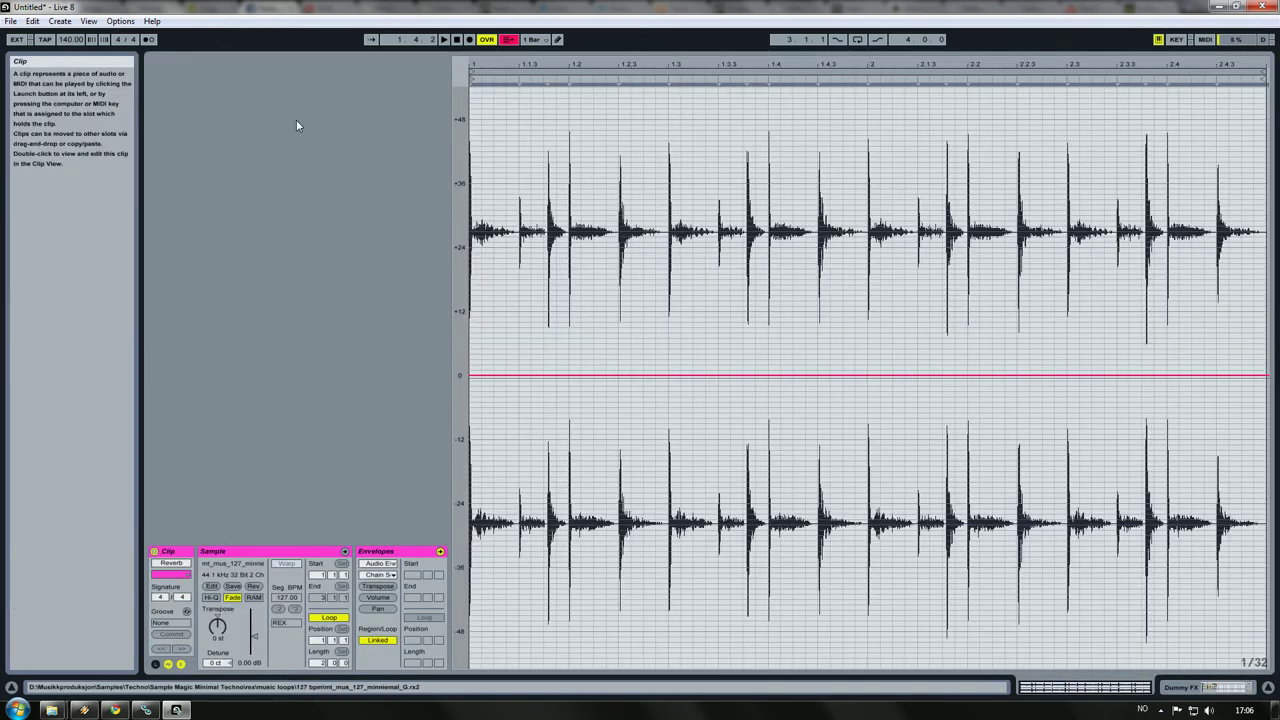
Raise the Chain Selector envelopes of the Reverb and Redux clips to match their chains' zone positions
{"action": "left_click_drag", "start_coordinate": [509, 374], "coordinate": [509, 368]}
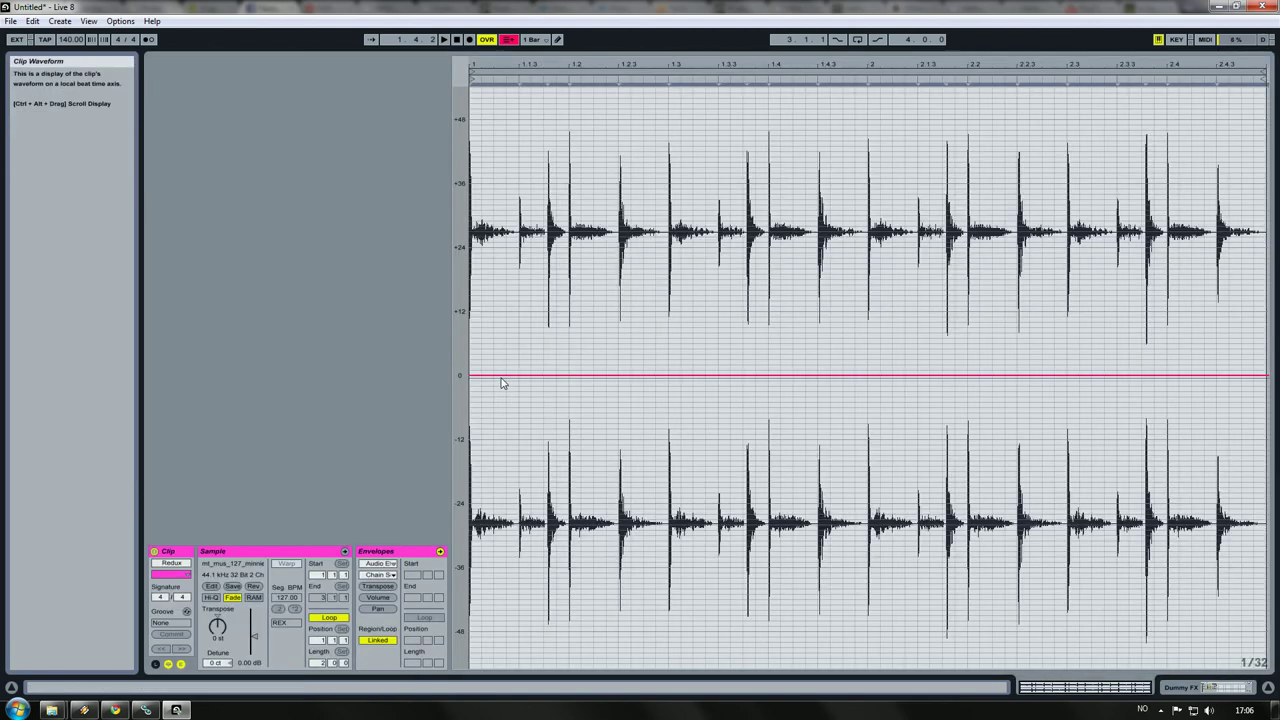
{"action": "left_click_drag", "start_coordinate": [503, 380], "coordinate": [506, 366]}
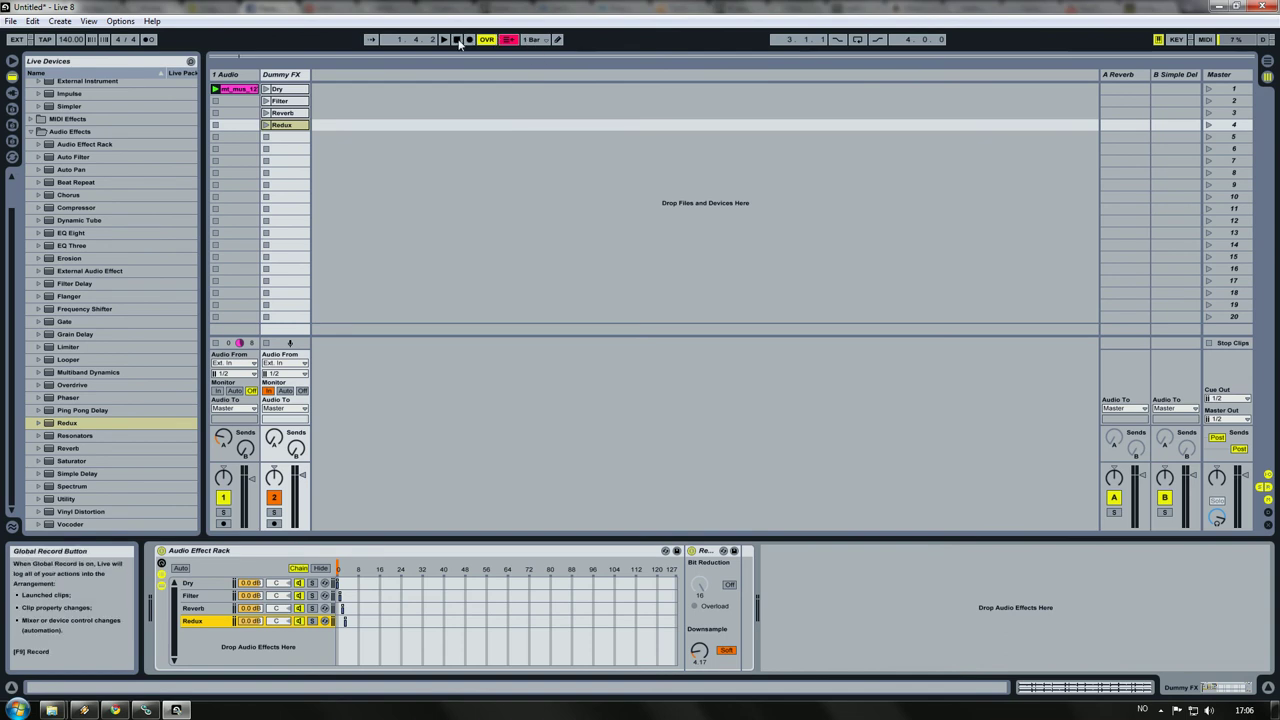
Restart playback and launch the Dry and Redux dummy clips to hear whether they affect the audio loop
{"action": "left_click", "coordinate": [458, 41]}
{"action": "left_click", "coordinate": [266, 89]}
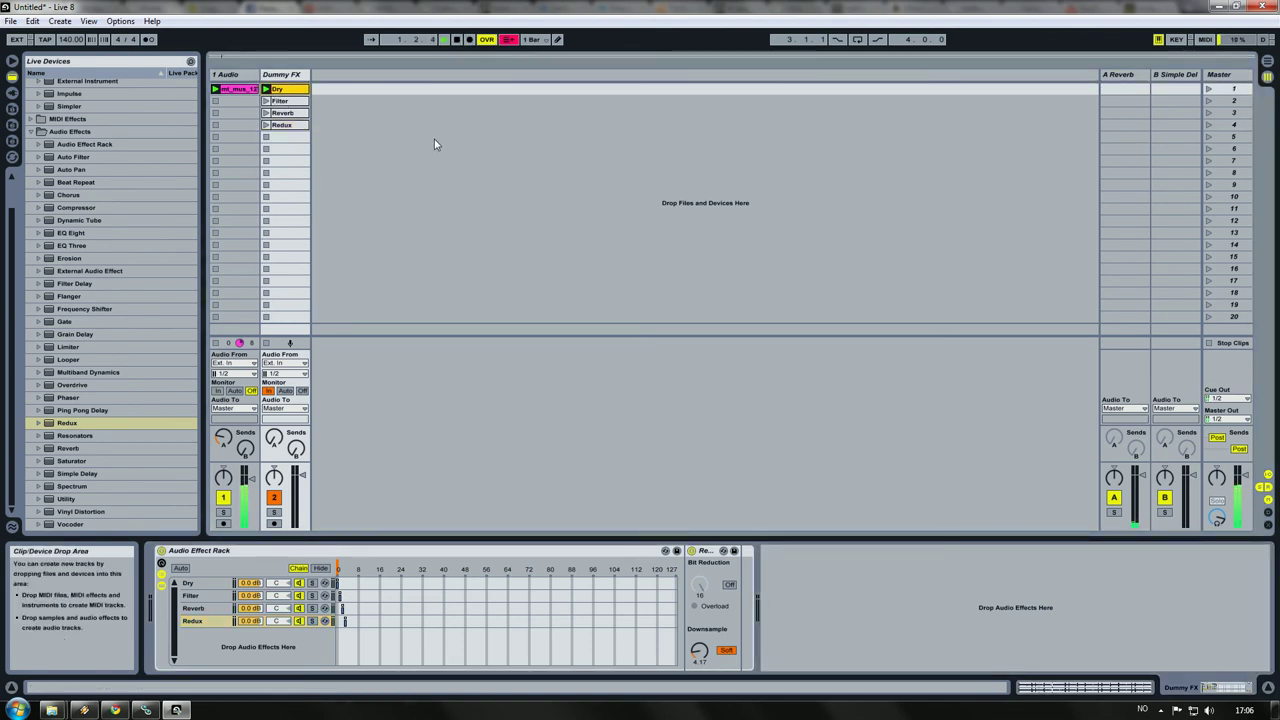
{"action": "left_click", "coordinate": [266, 125]}
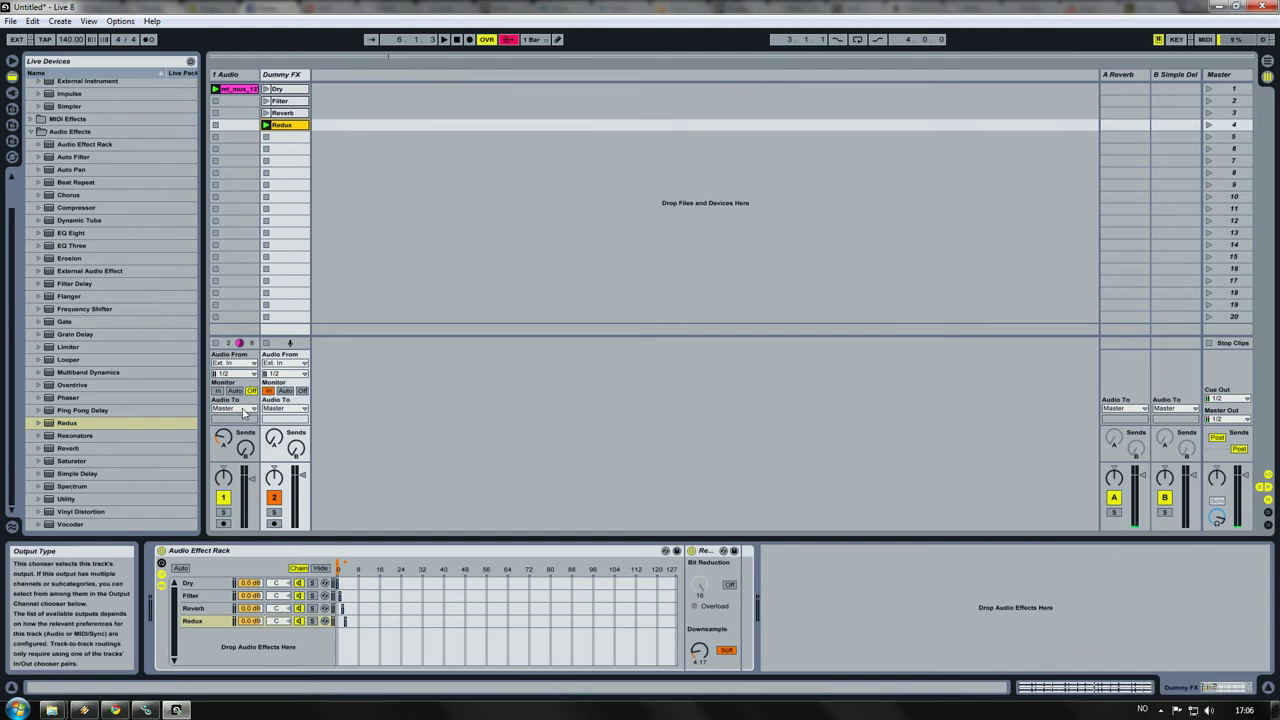
Route the output of the 1 Audio track to the Dummy FX track
{"action": "left_click", "coordinate": [243, 410]}
{"action": "left_click", "coordinate": [240, 456]}
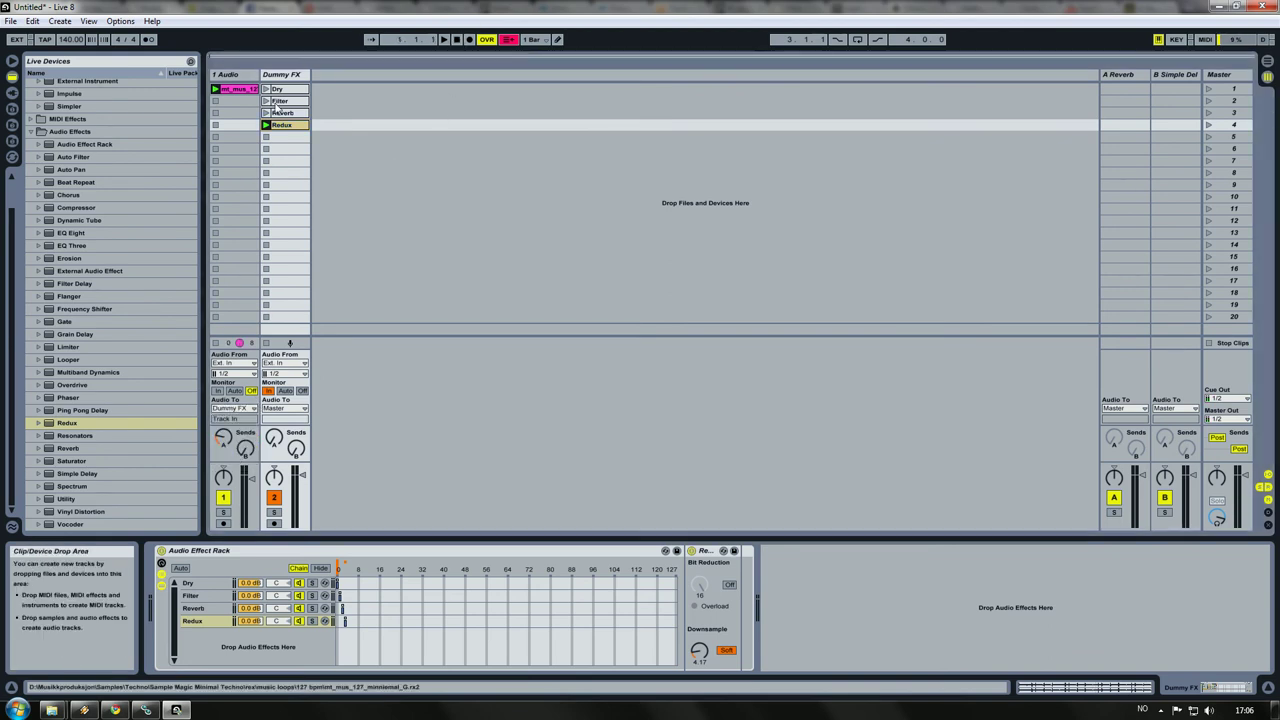
Audition the dummy clips over the loop by launching Dry, Redux, Reverb and Filter in turn, ending on Dry
{"action": "left_click", "coordinate": [266, 89]}
{"action": "left_click", "coordinate": [266, 125]}
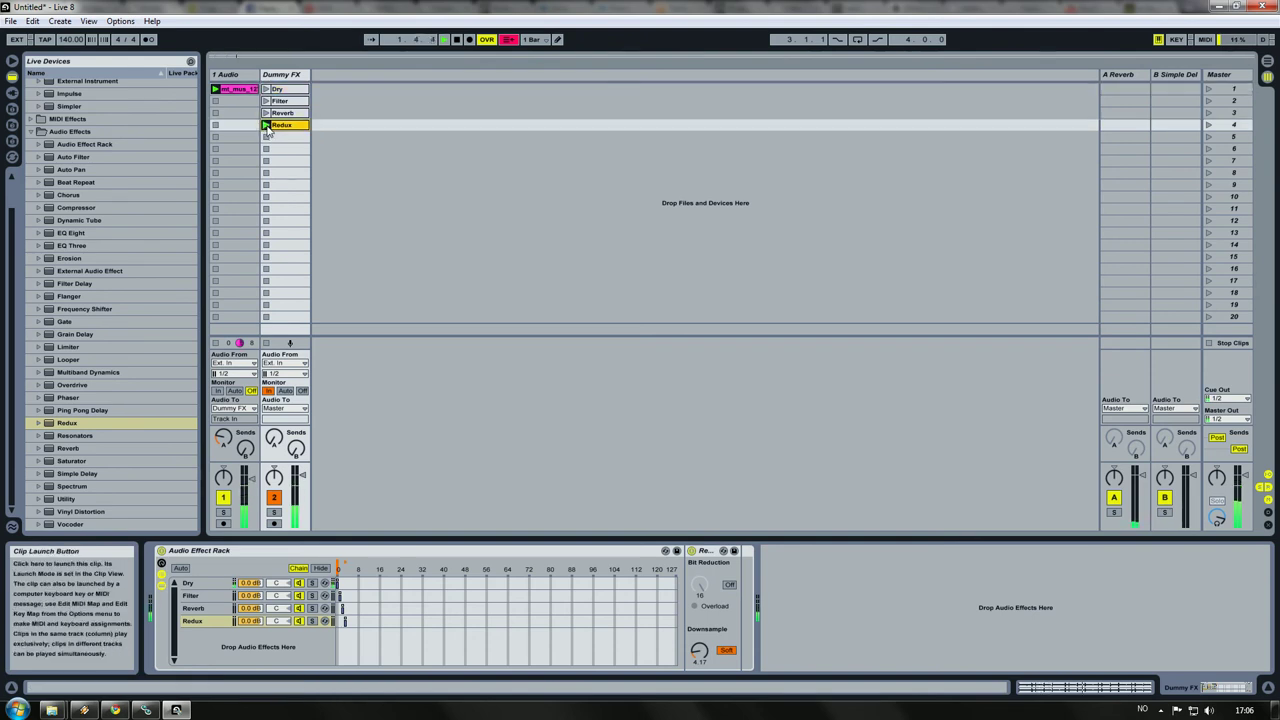
{"action": "left_click", "coordinate": [266, 113]}
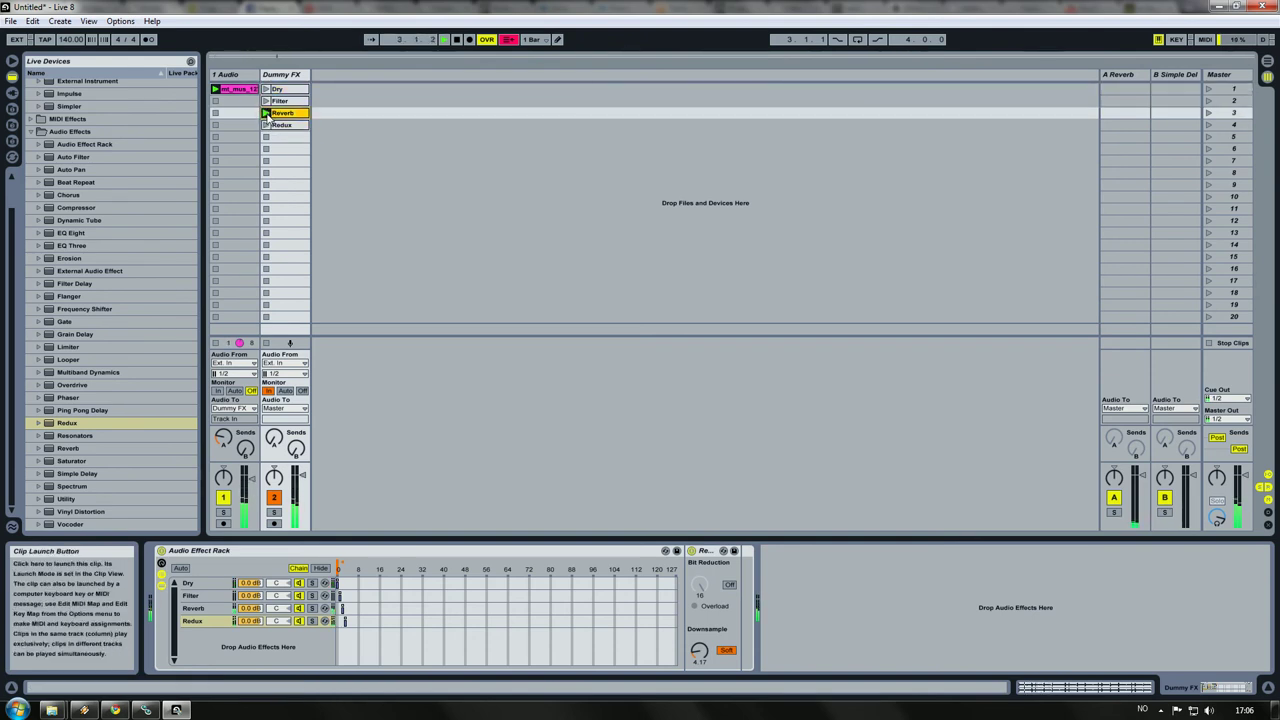
{"action": "left_click", "coordinate": [266, 101]}
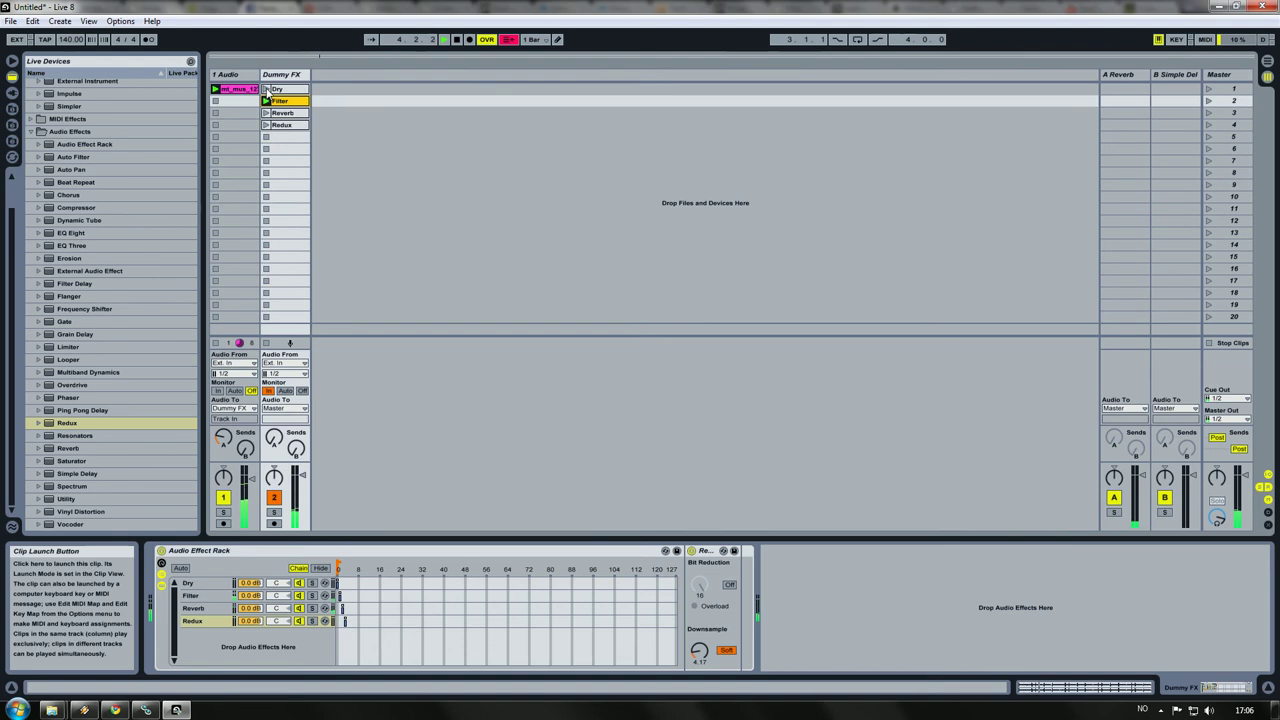
{"action": "left_click", "coordinate": [266, 89]}
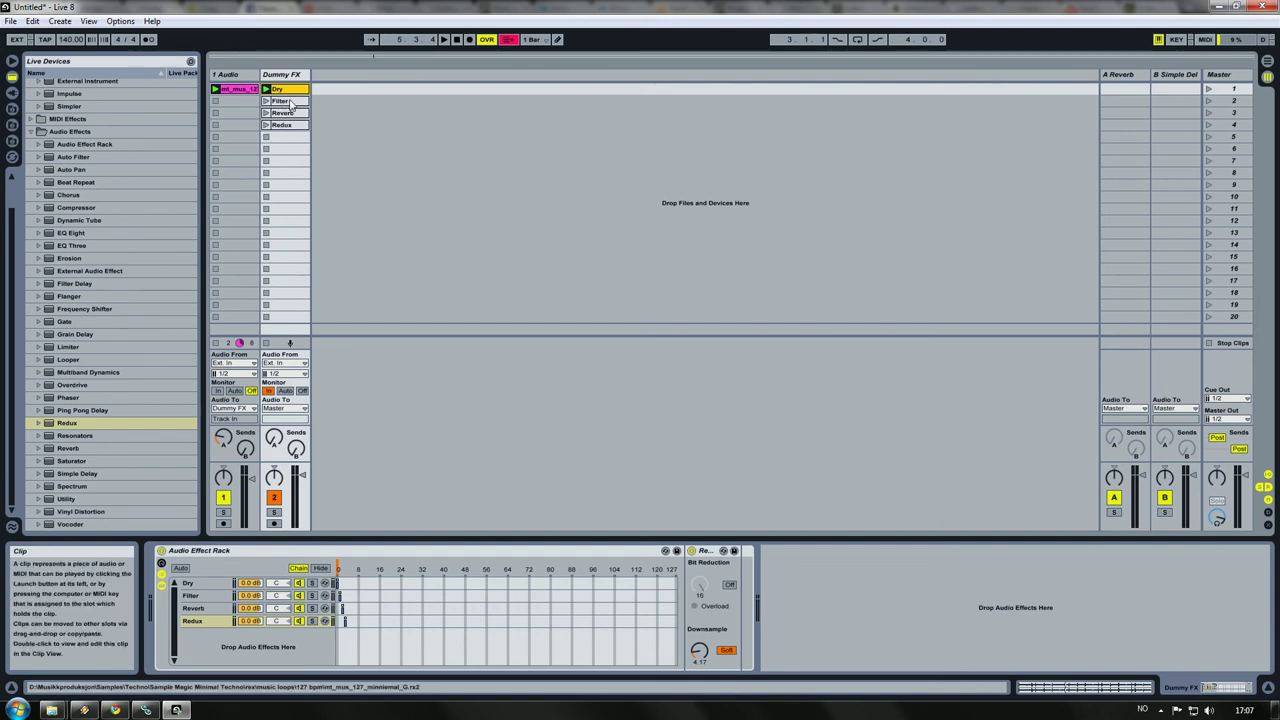
Select the Filter clip and lower the frequency of the Filter chain's Auto Filter to 73.3 Hz
{"action": "double_click", "coordinate": [283, 101]}
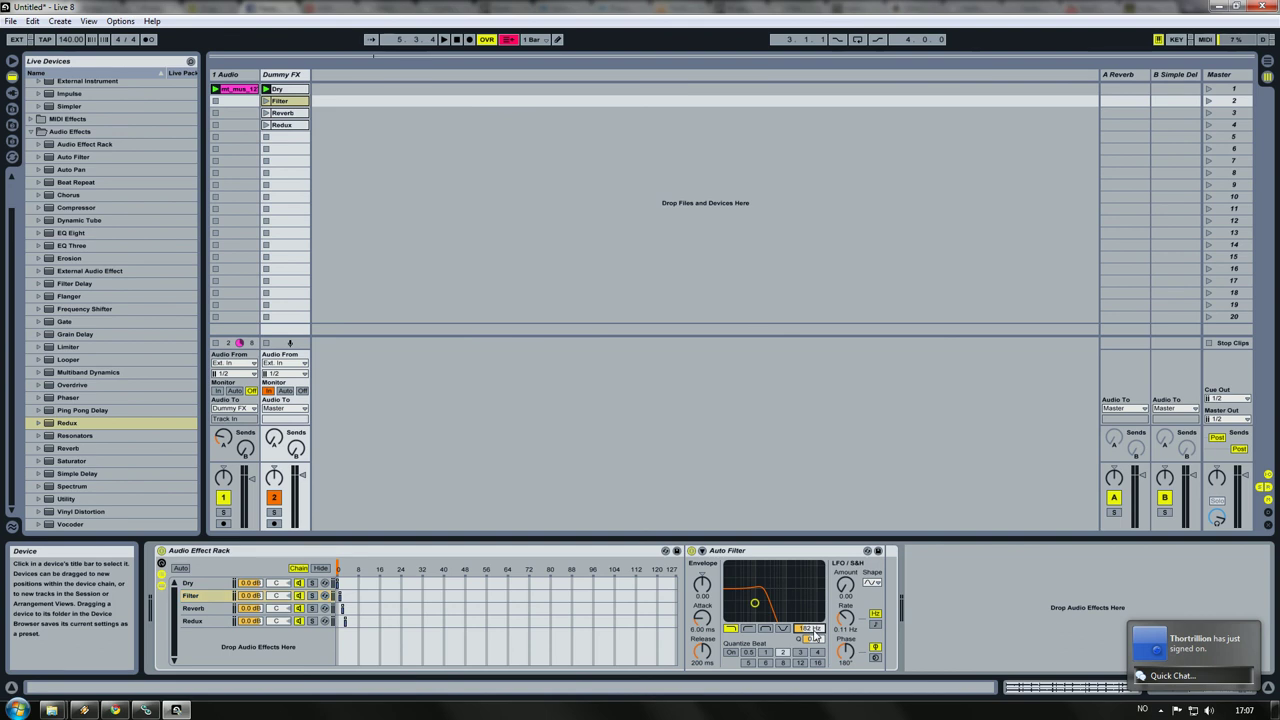
{"action": "mouse_move", "coordinate": [801, 628]}
{"action": "left_mouse_down"}
{"action": "mouse_move", "coordinate": [808, 619]}
{"action": "mouse_move", "coordinate": [808, 660]}
{"action": "mouse_move", "coordinate": [808, 629]}
{"action": "left_mouse_up"}
{"action": "key", "text": "space"}
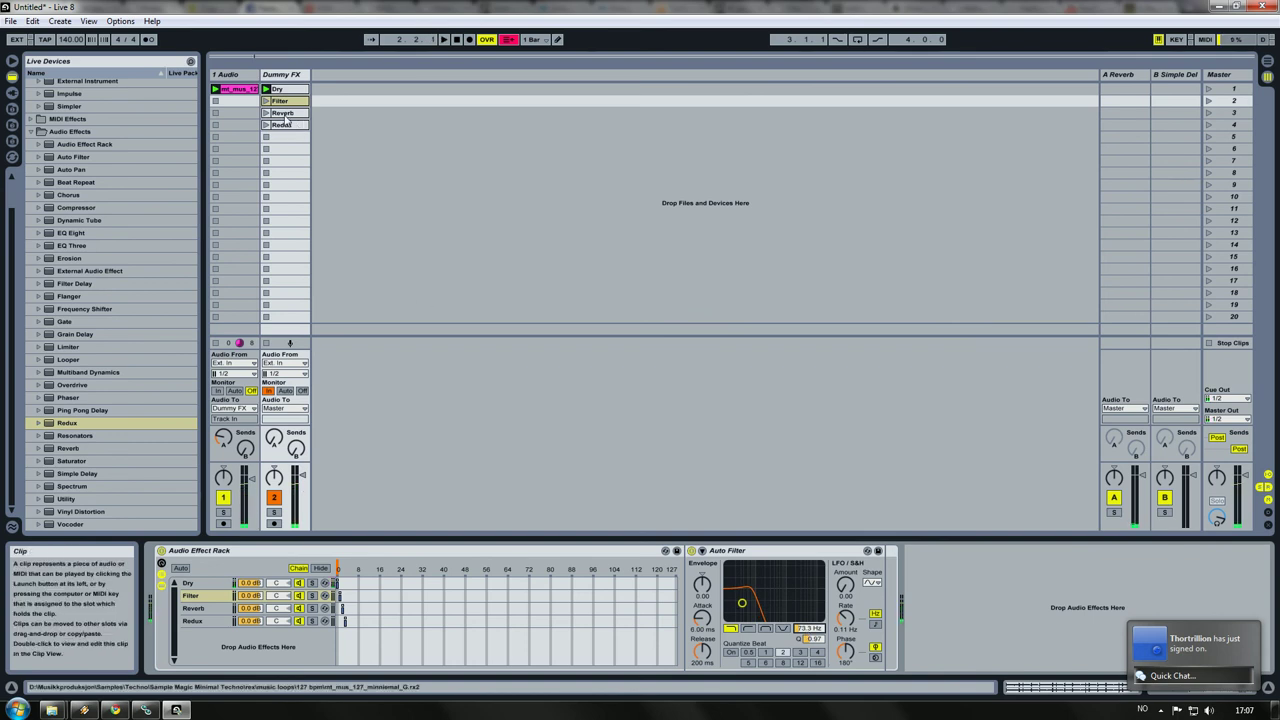
Shape the Filter clip's Auto Filter Frequency envelope into a ramp rising from the minimum at the clip's start to its end
{"action": "key", "text": "shift+Tab"}
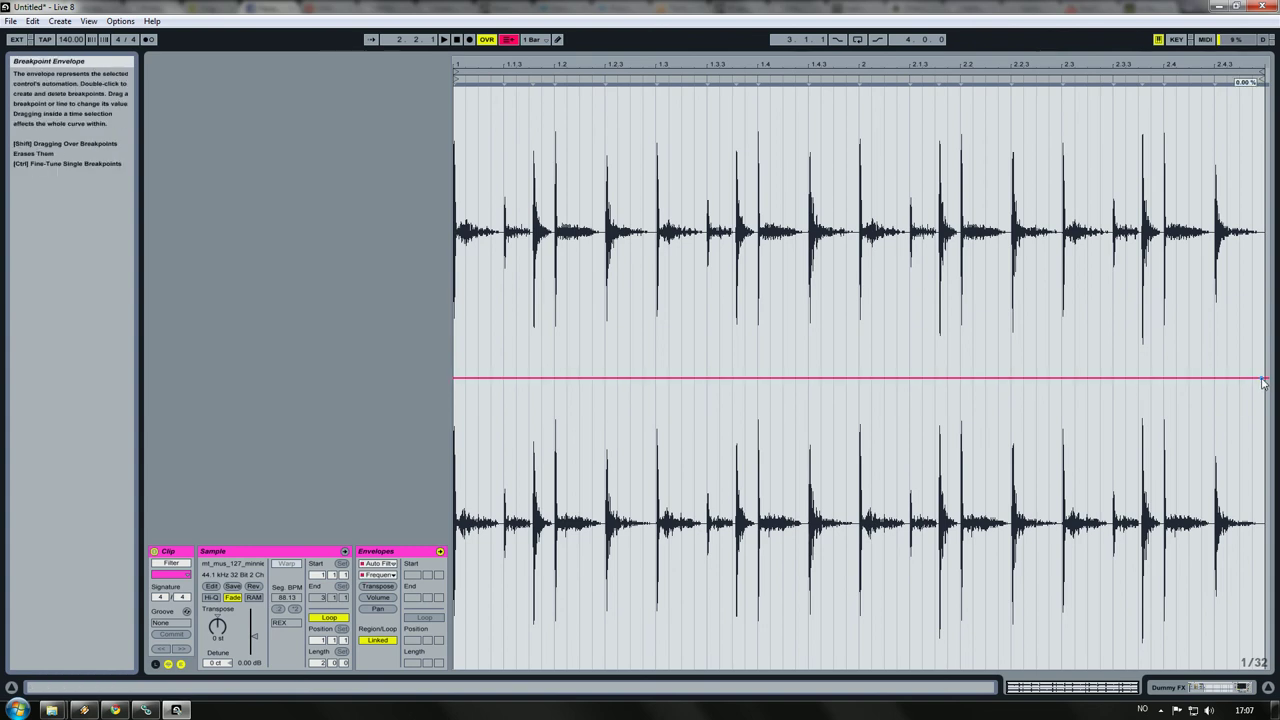
{"action": "left_click_drag", "start_coordinate": [455, 378], "coordinate": [453, 670]}
{"action": "left_click", "coordinate": [378, 563]}
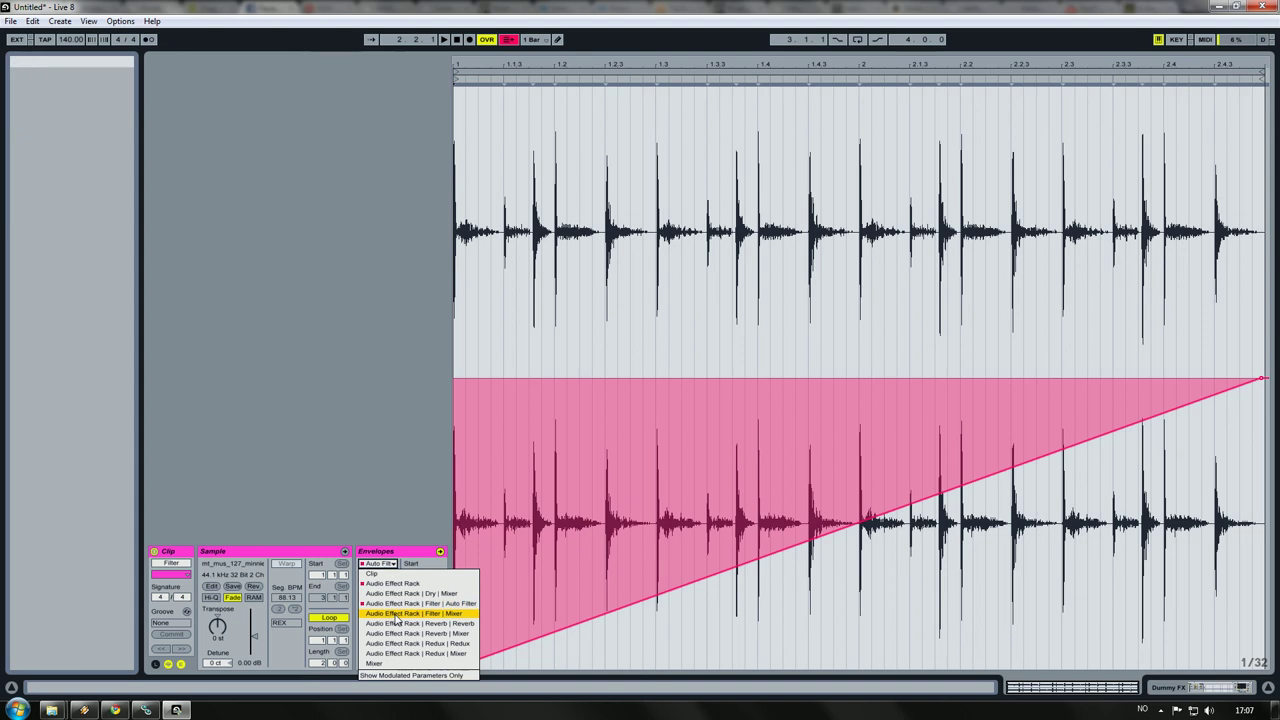
{"action": "left_click", "coordinate": [455, 605]}
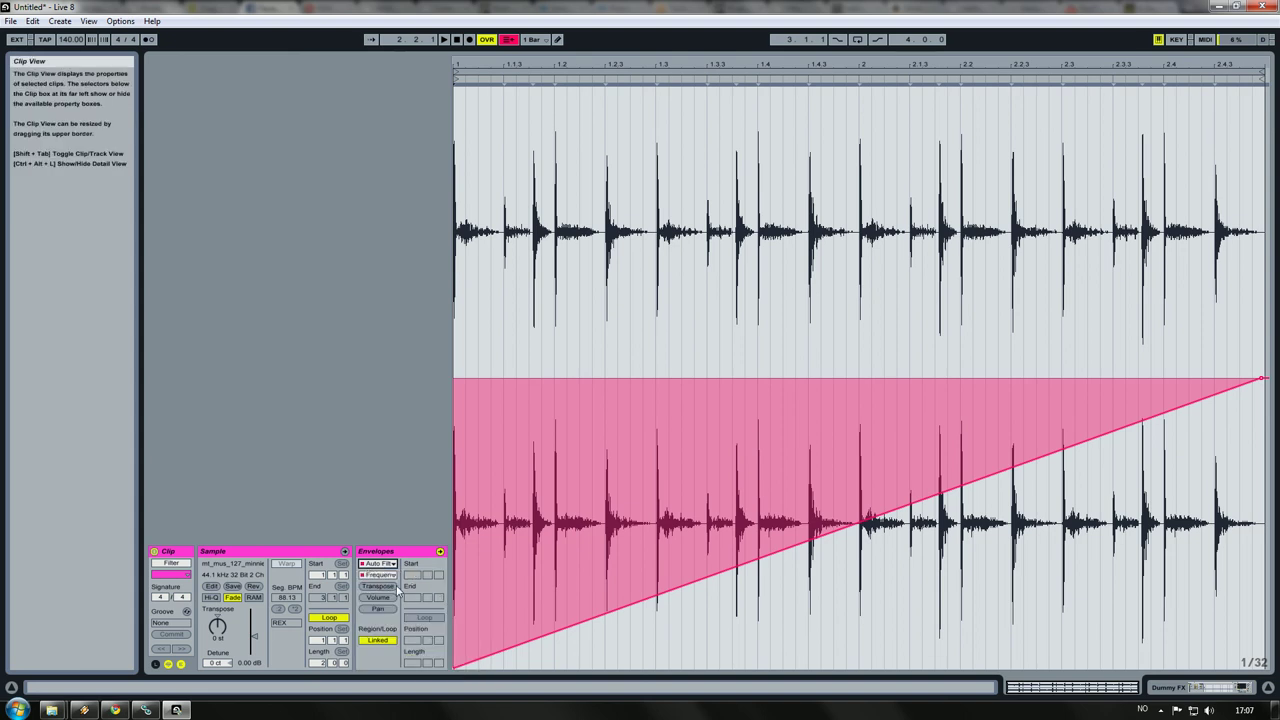
{"action": "left_click", "coordinate": [383, 576]}
{"action": "left_click", "coordinate": [381, 433]}
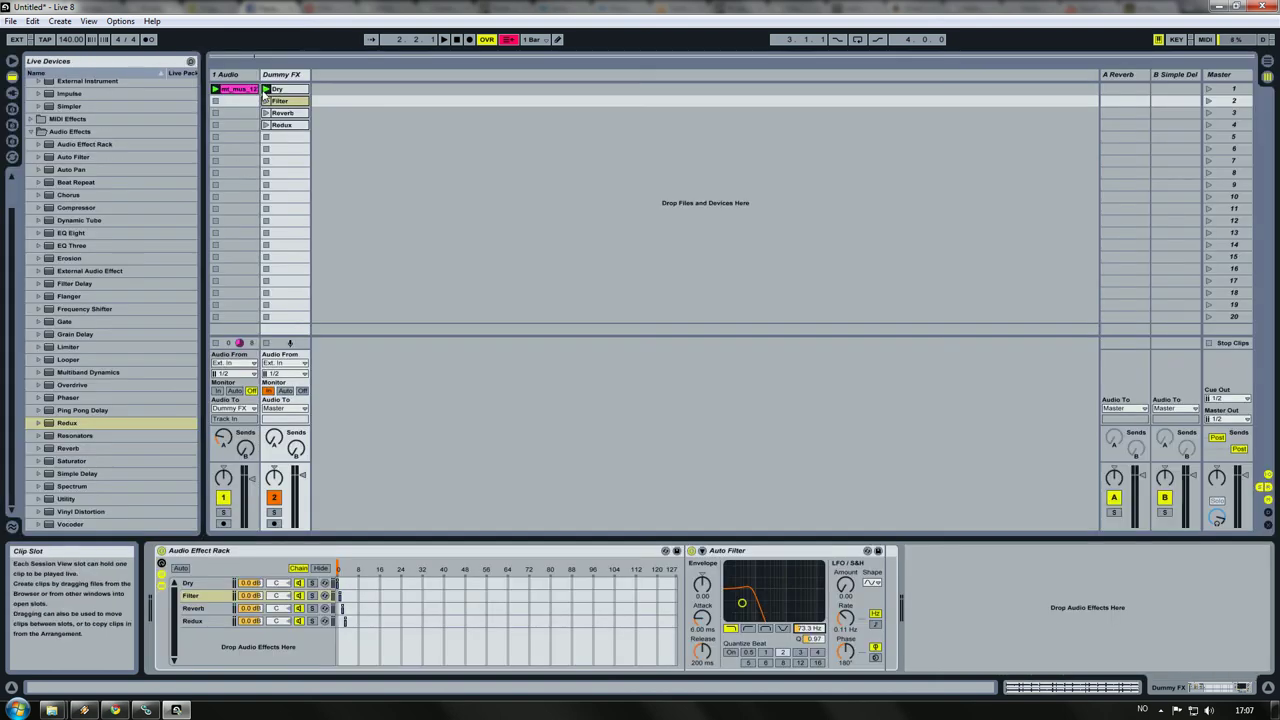
Audition the Filter clip's frequency sweep and raise the Auto Filter frequency to 475 Hz
{"action": "left_click", "coordinate": [266, 101]}
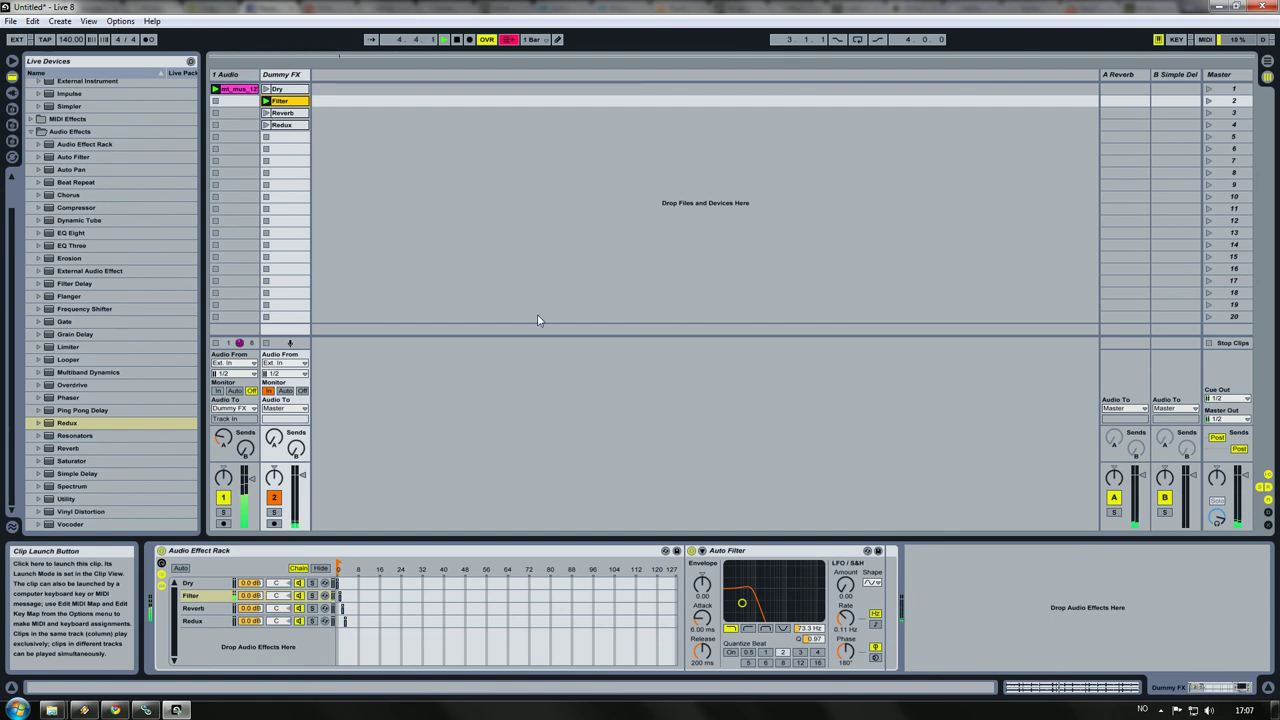
{"action": "left_click", "coordinate": [266, 113]}
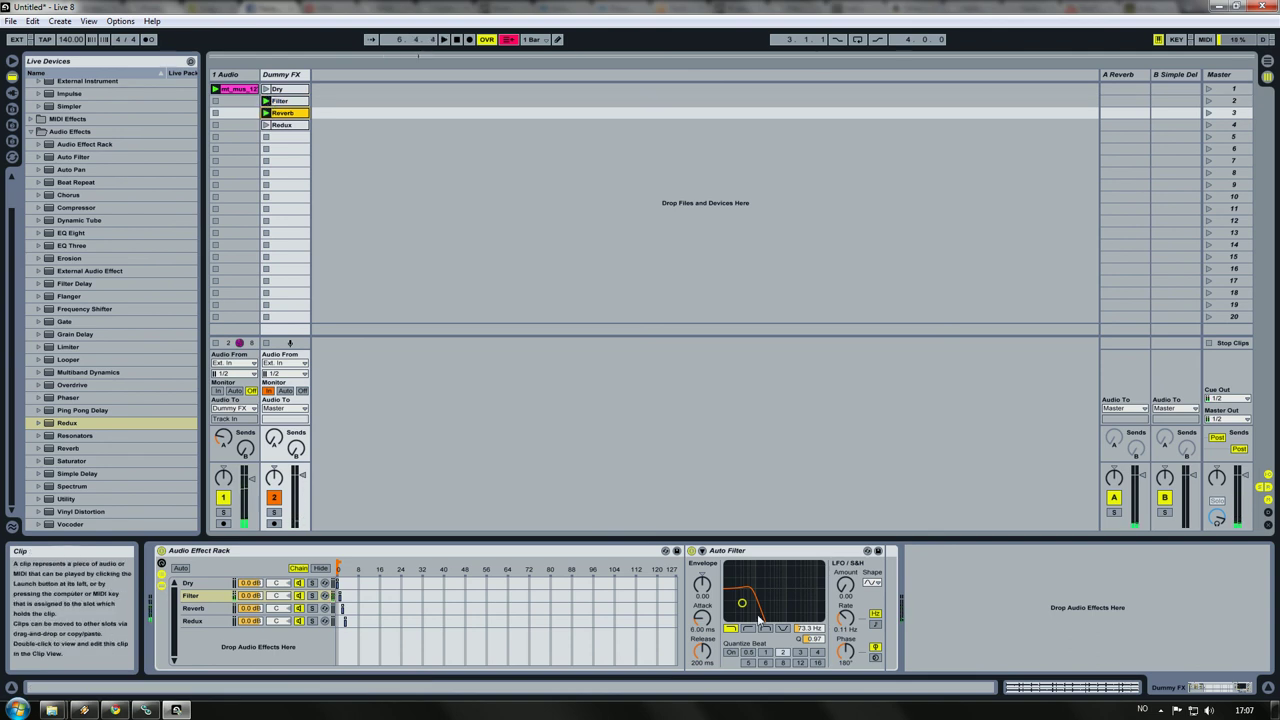
{"action": "left_click_drag", "start_coordinate": [805, 628], "coordinate": [805, 535]}
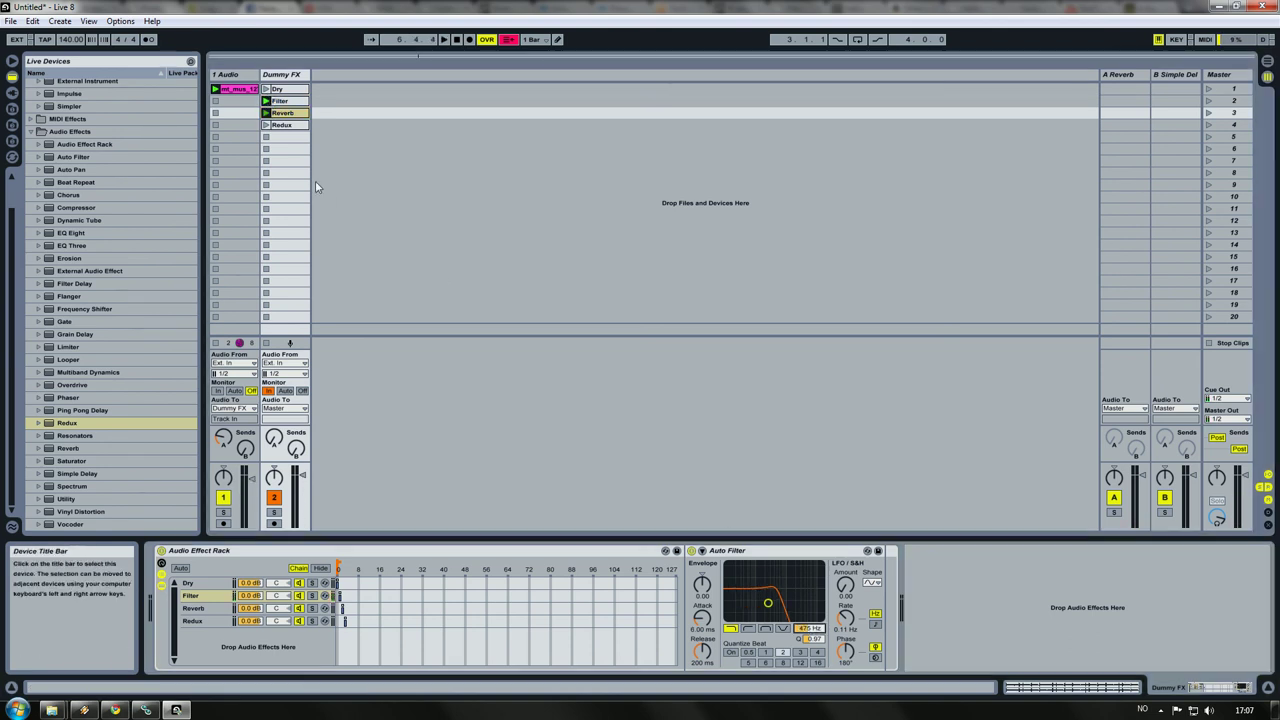
Audition the Dry, Filter and Reverb clips again with the new filter frequency, switching back to Filter
{"action": "left_click", "coordinate": [266, 90]}
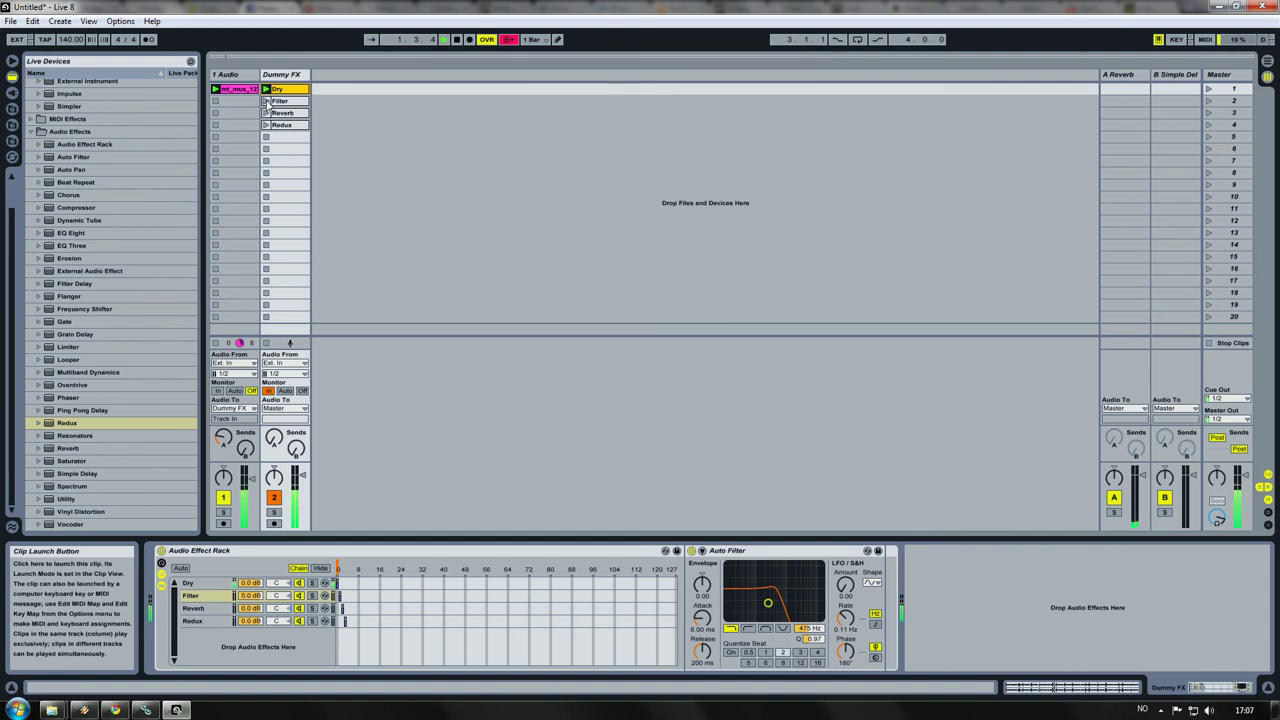
{"action": "left_click", "coordinate": [266, 101]}
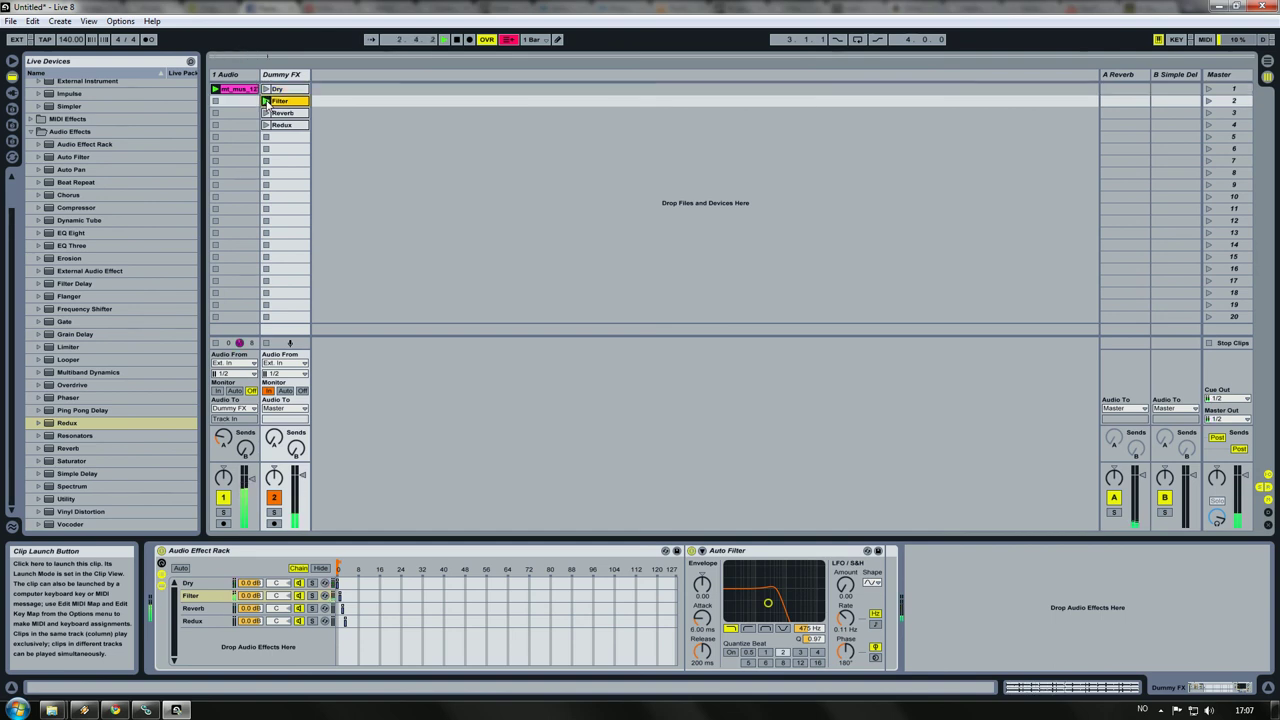
{"action": "left_click", "coordinate": [266, 113]}
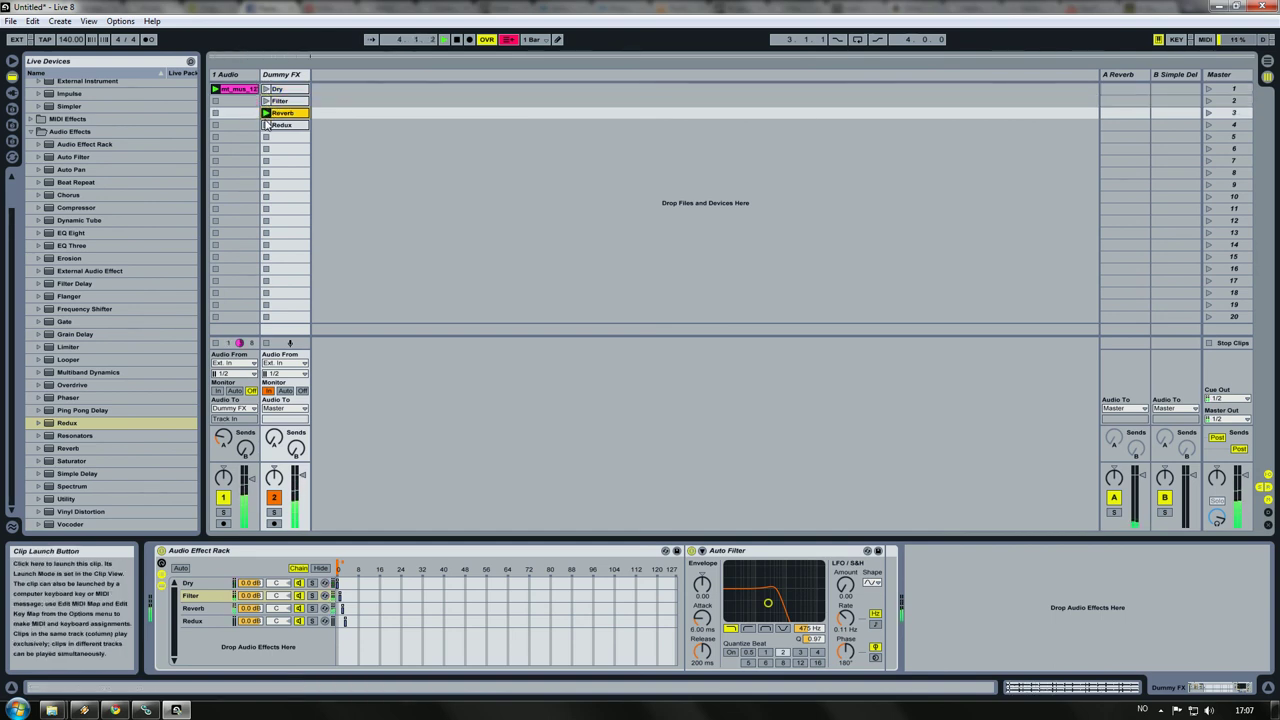
{"action": "left_click", "coordinate": [266, 90]}
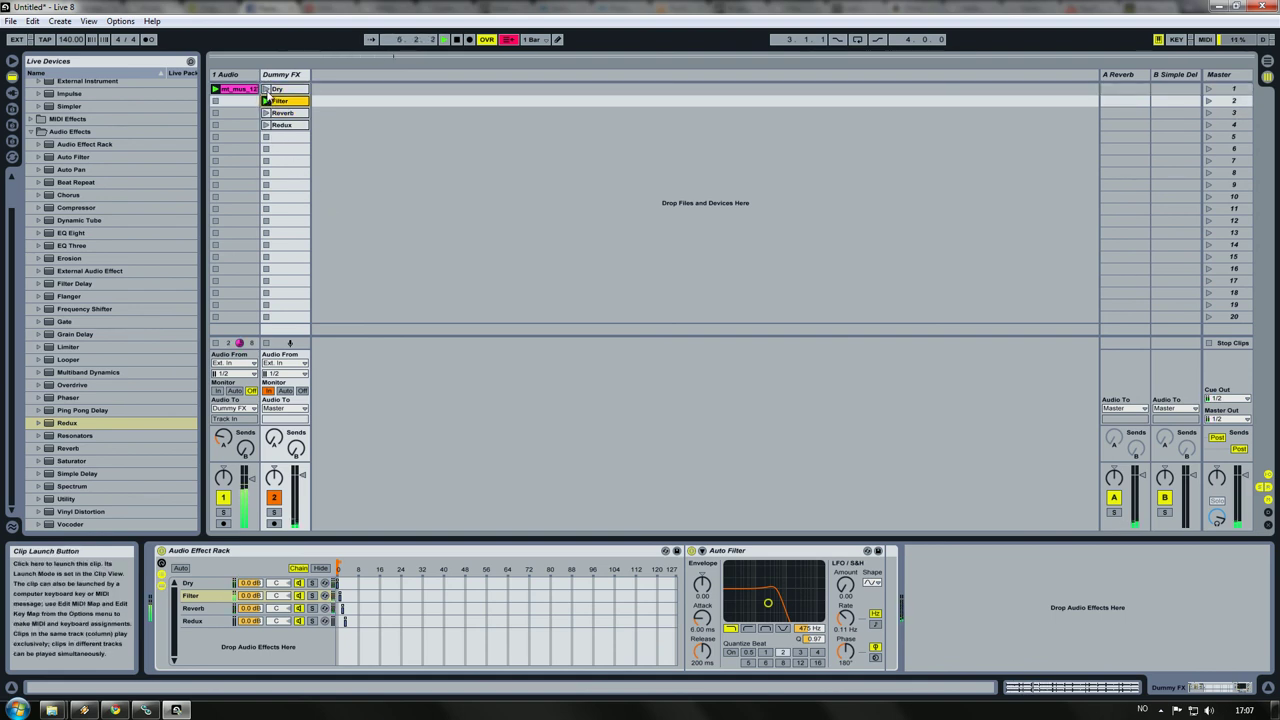
{"action": "left_click", "coordinate": [268, 90]}
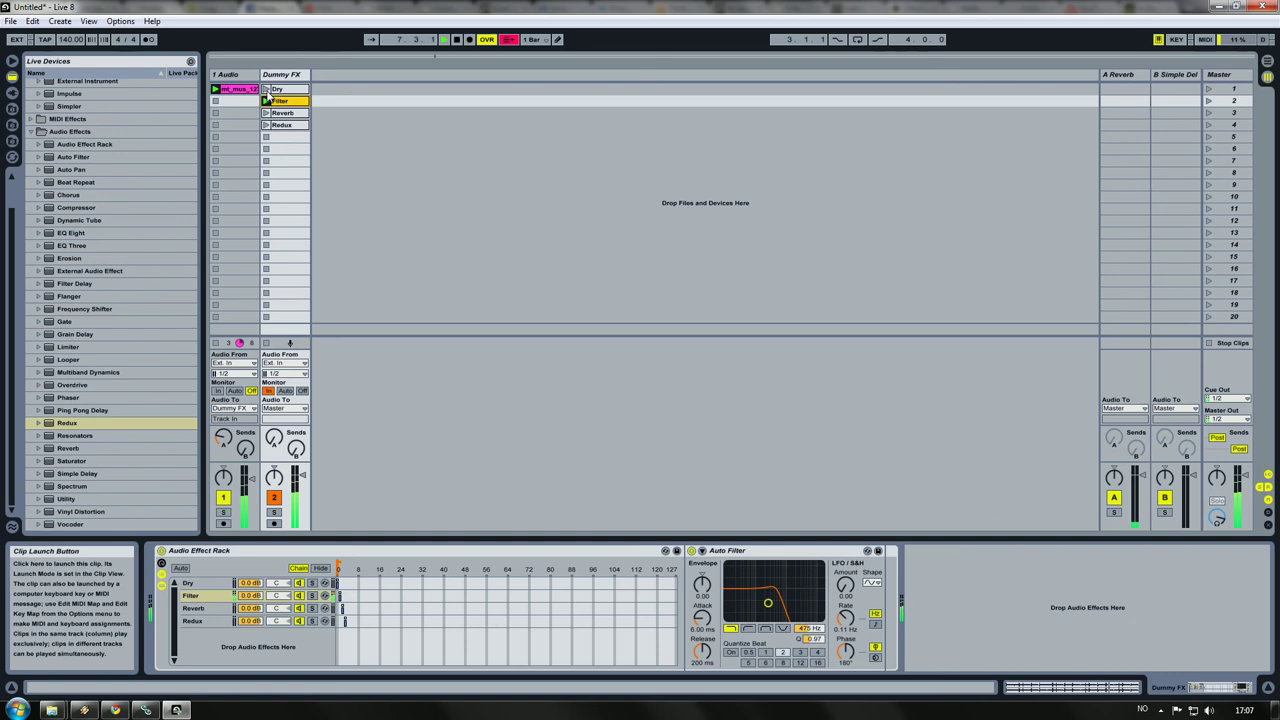